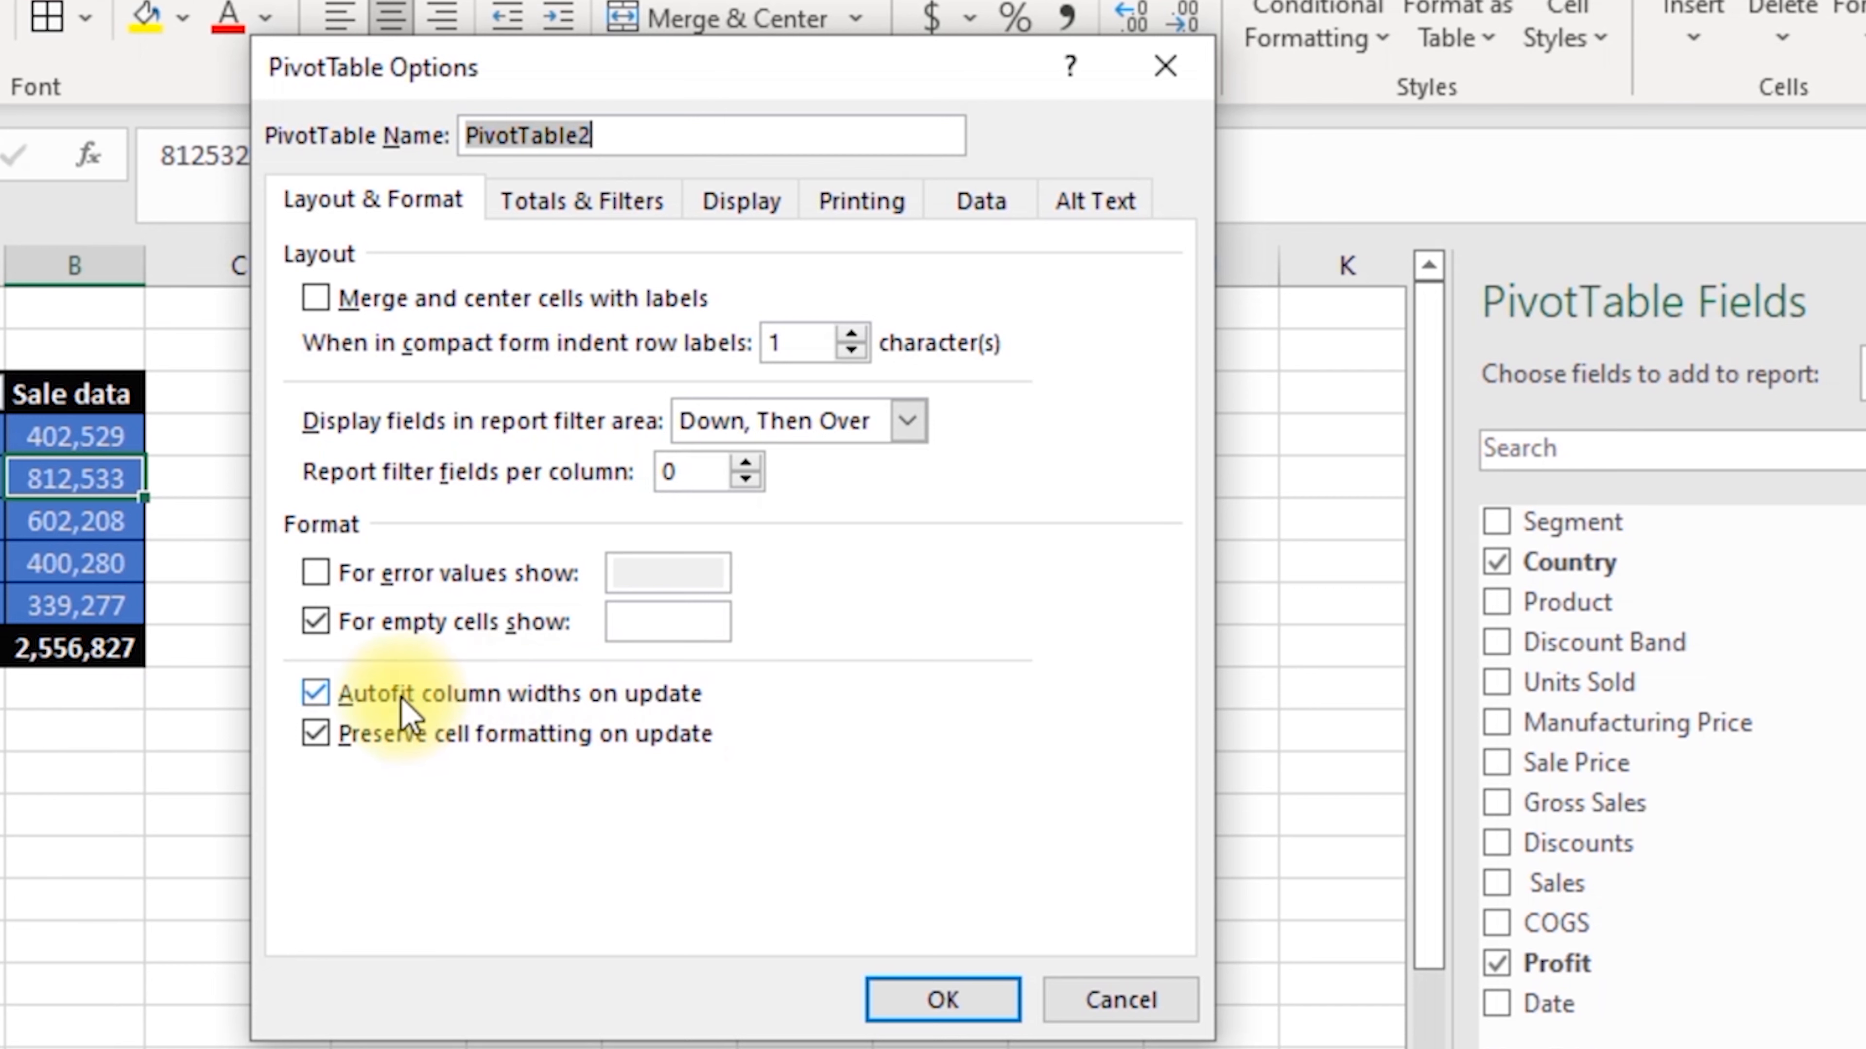
- Turn off autofitting column widths on update for the pivot table and sort its sale data from smallest to largest
{"action": "left_click", "coordinate": [316, 694]}
{"action": "left_click", "coordinate": [938, 999]}
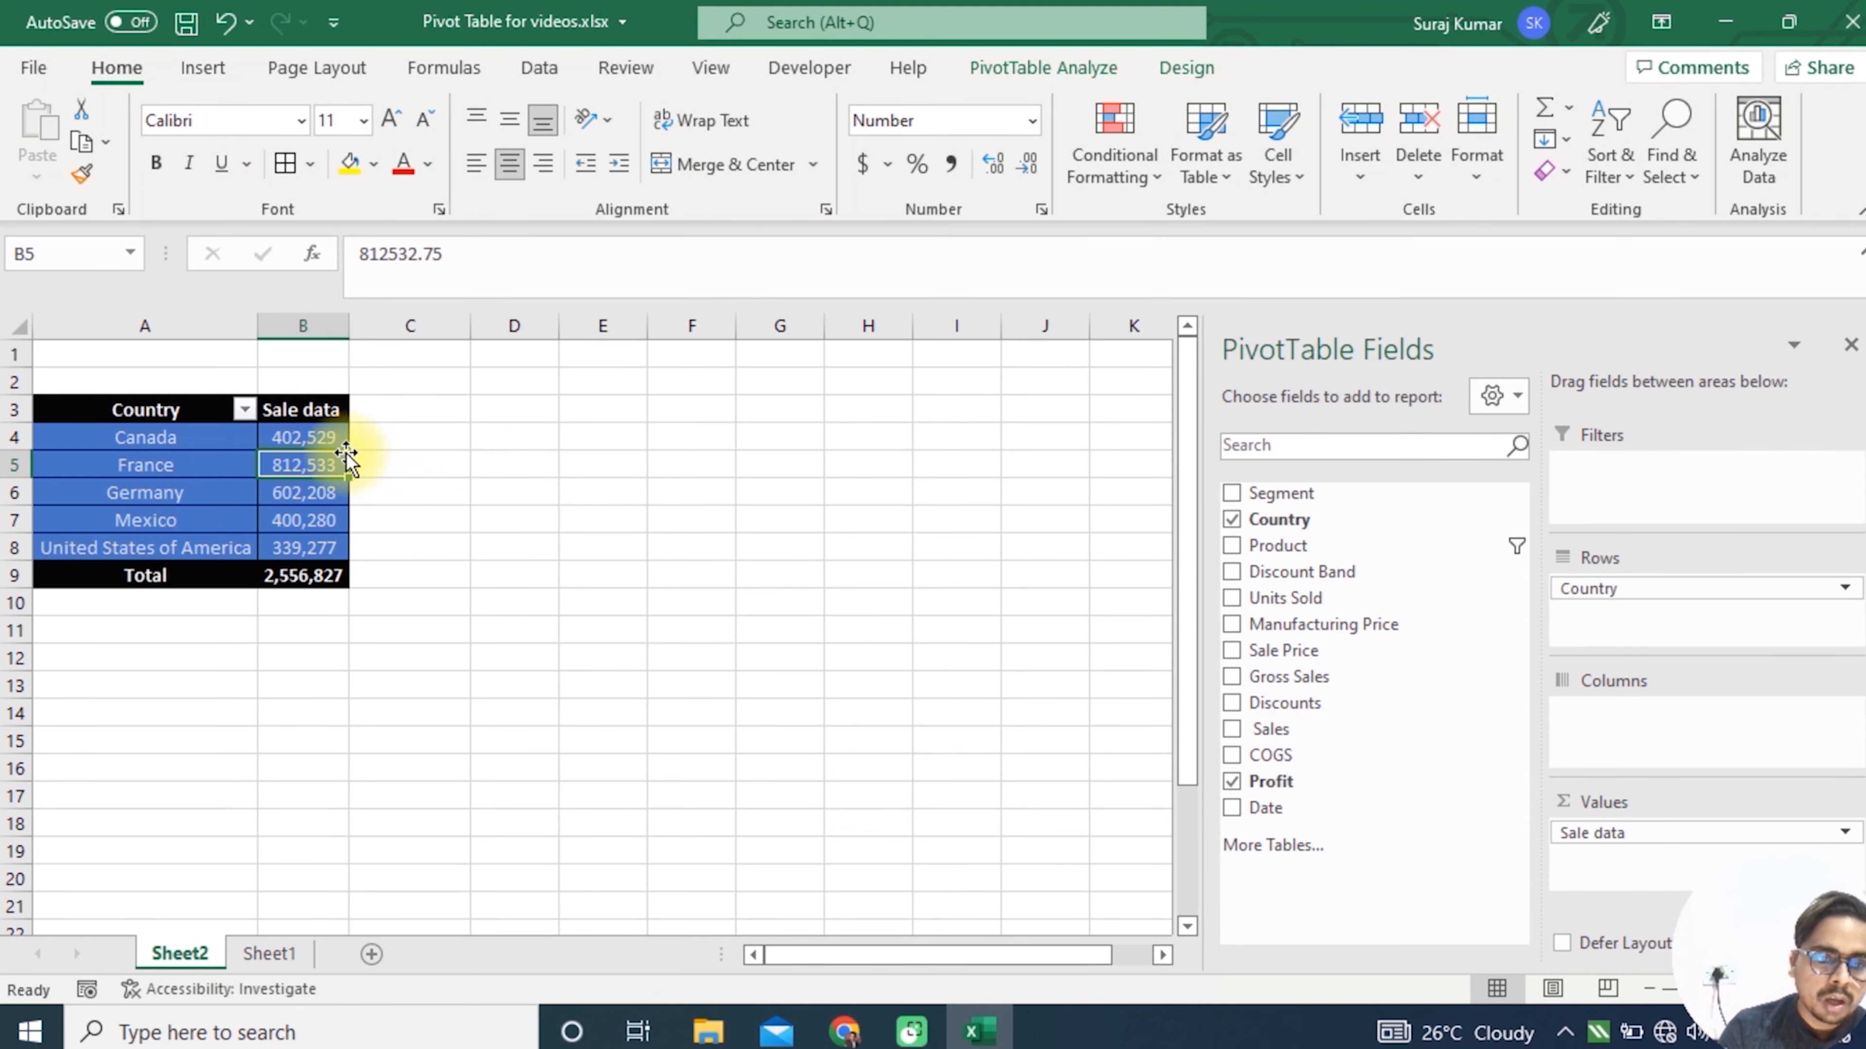
{"action": "left_click", "coordinate": [325, 437]}
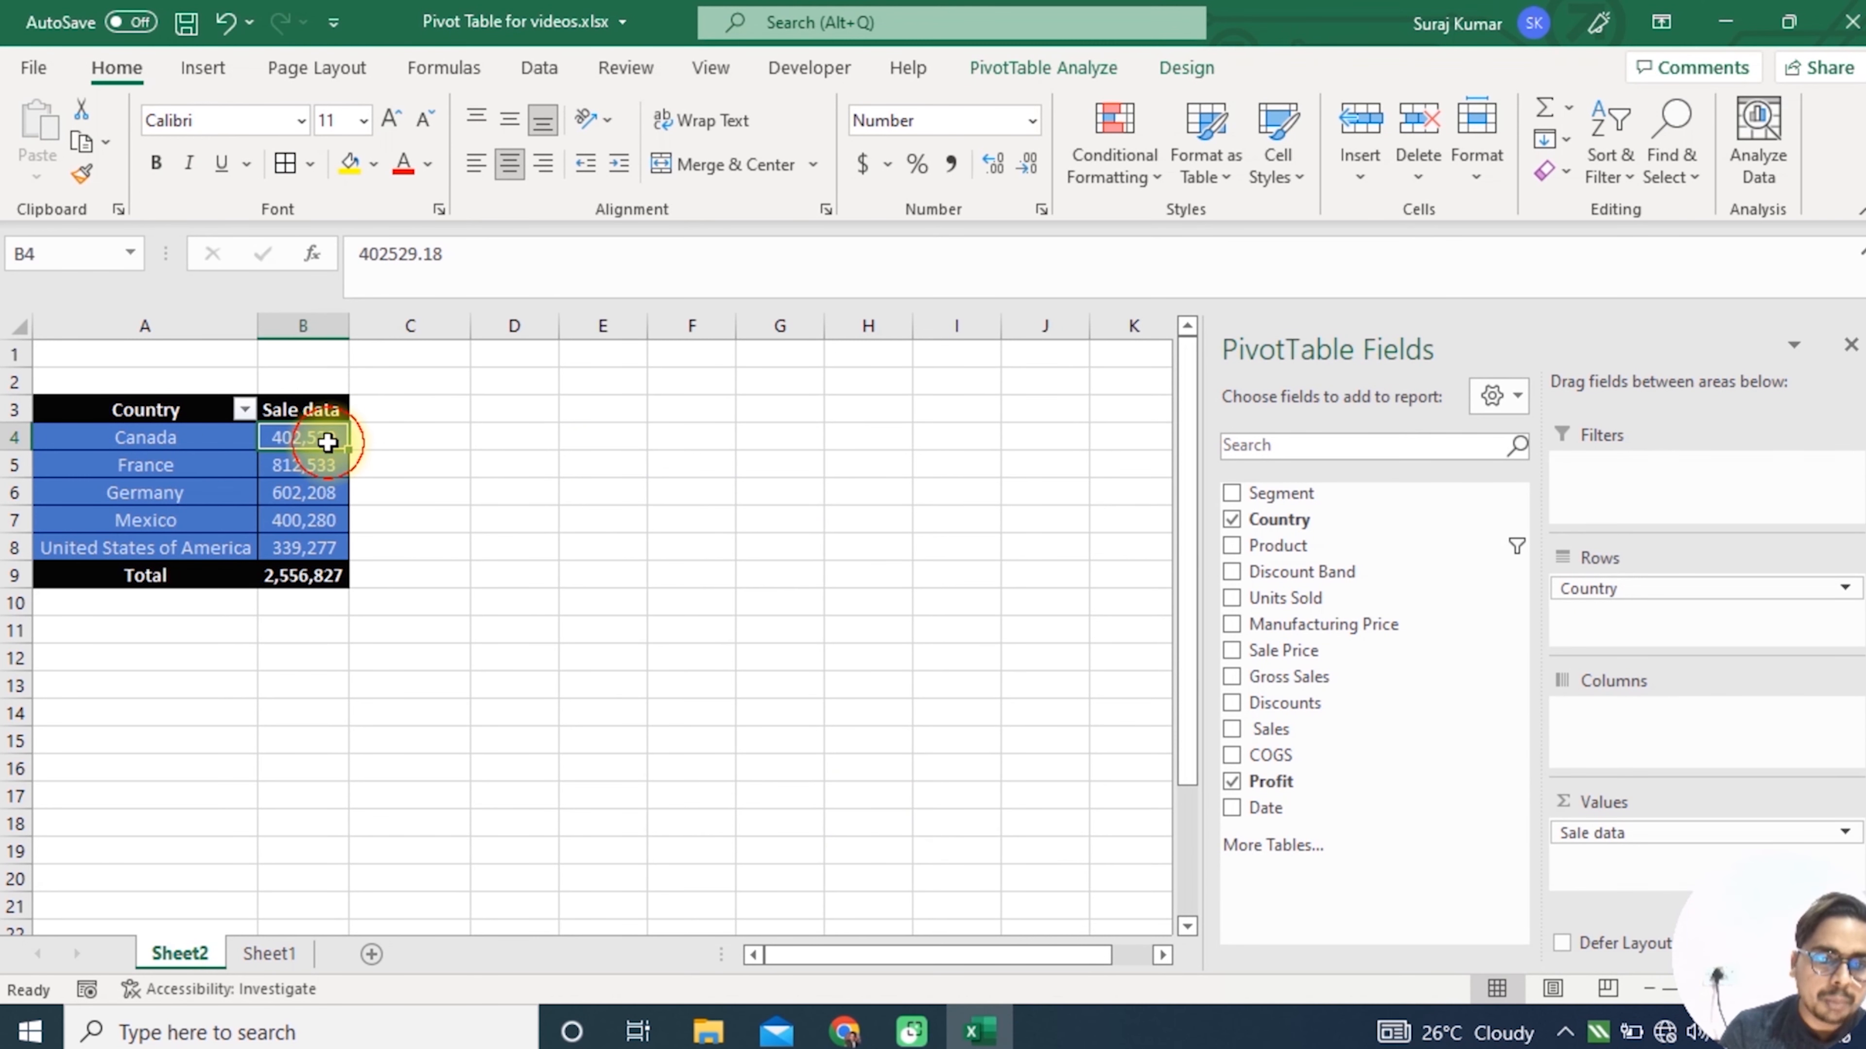
{"action": "right_click", "coordinate": [327, 441]}
{"action": "mouse_move", "coordinate": [397, 626]}
{"action": "left_click", "coordinate": [661, 629]}
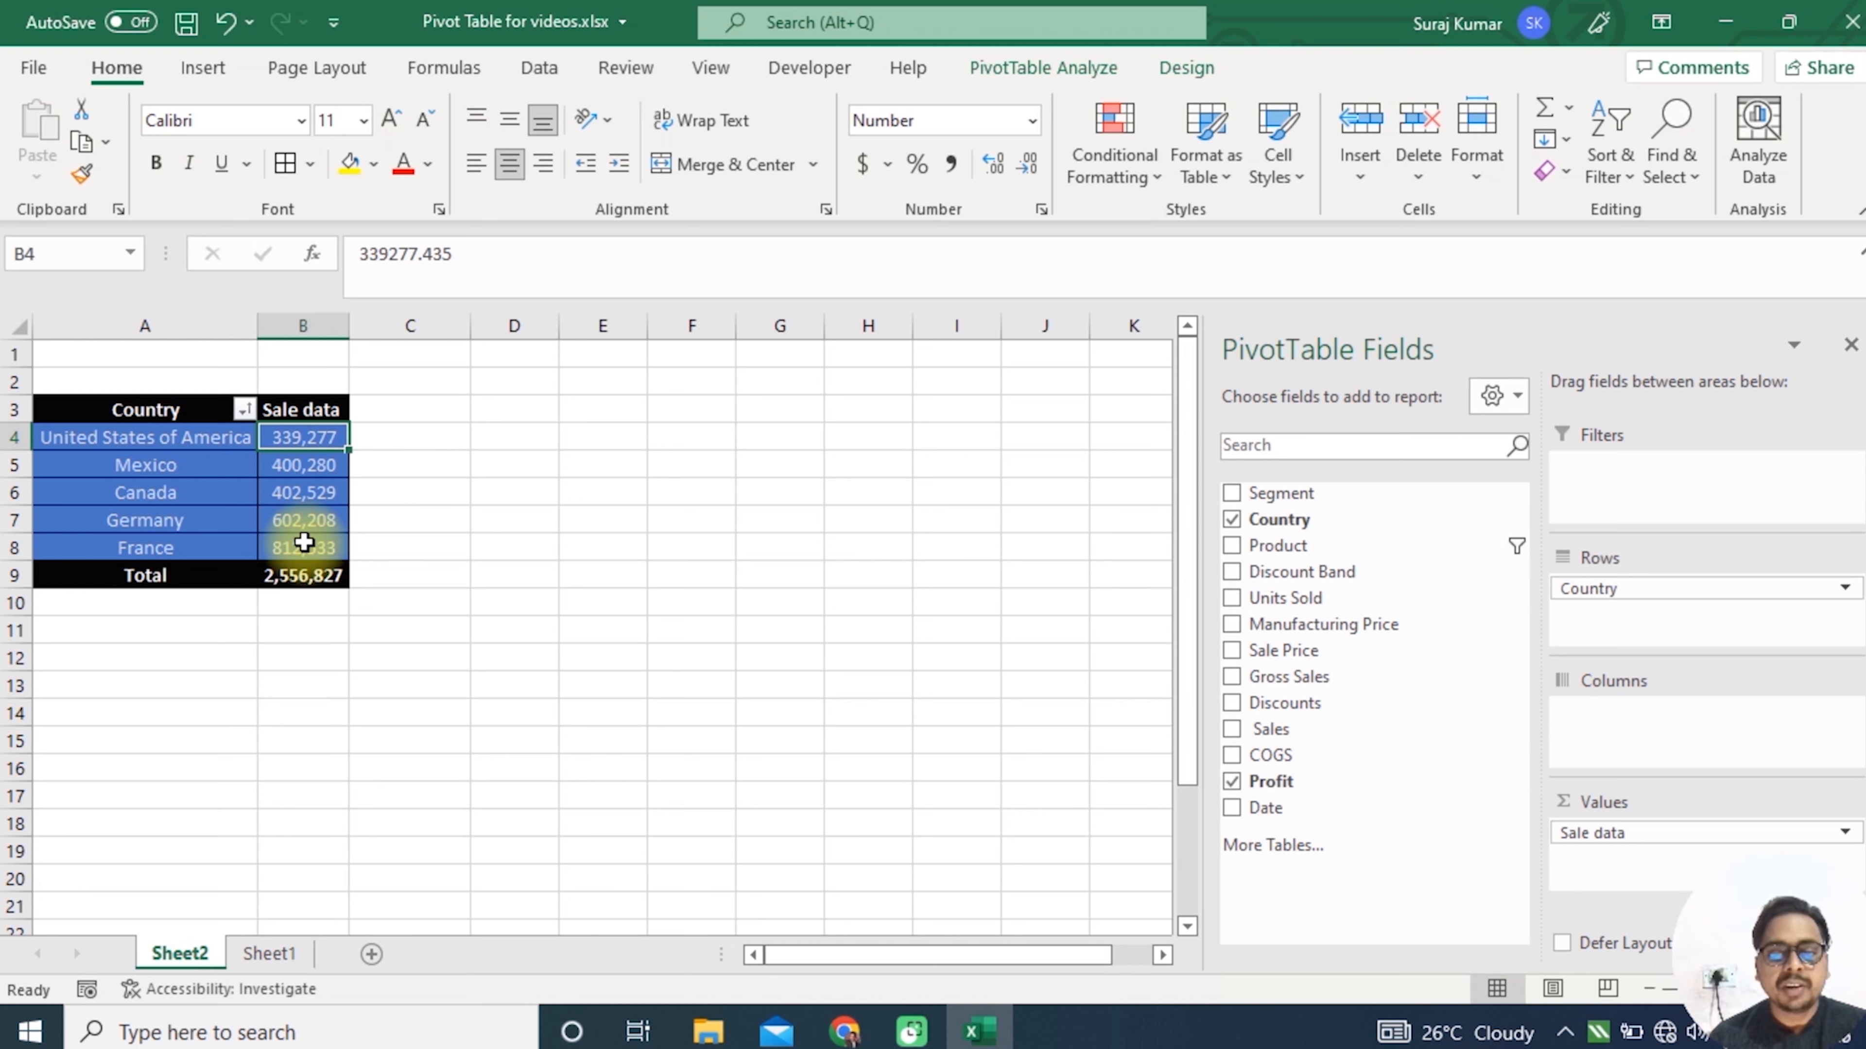
- Add the Profit field to the pivot table's values a second time and show it as % of Grand Total
{"action": "left_click_drag", "start_coordinate": [1270, 782], "coordinate": [1623, 861]}
{"action": "left_click", "coordinate": [408, 412]}
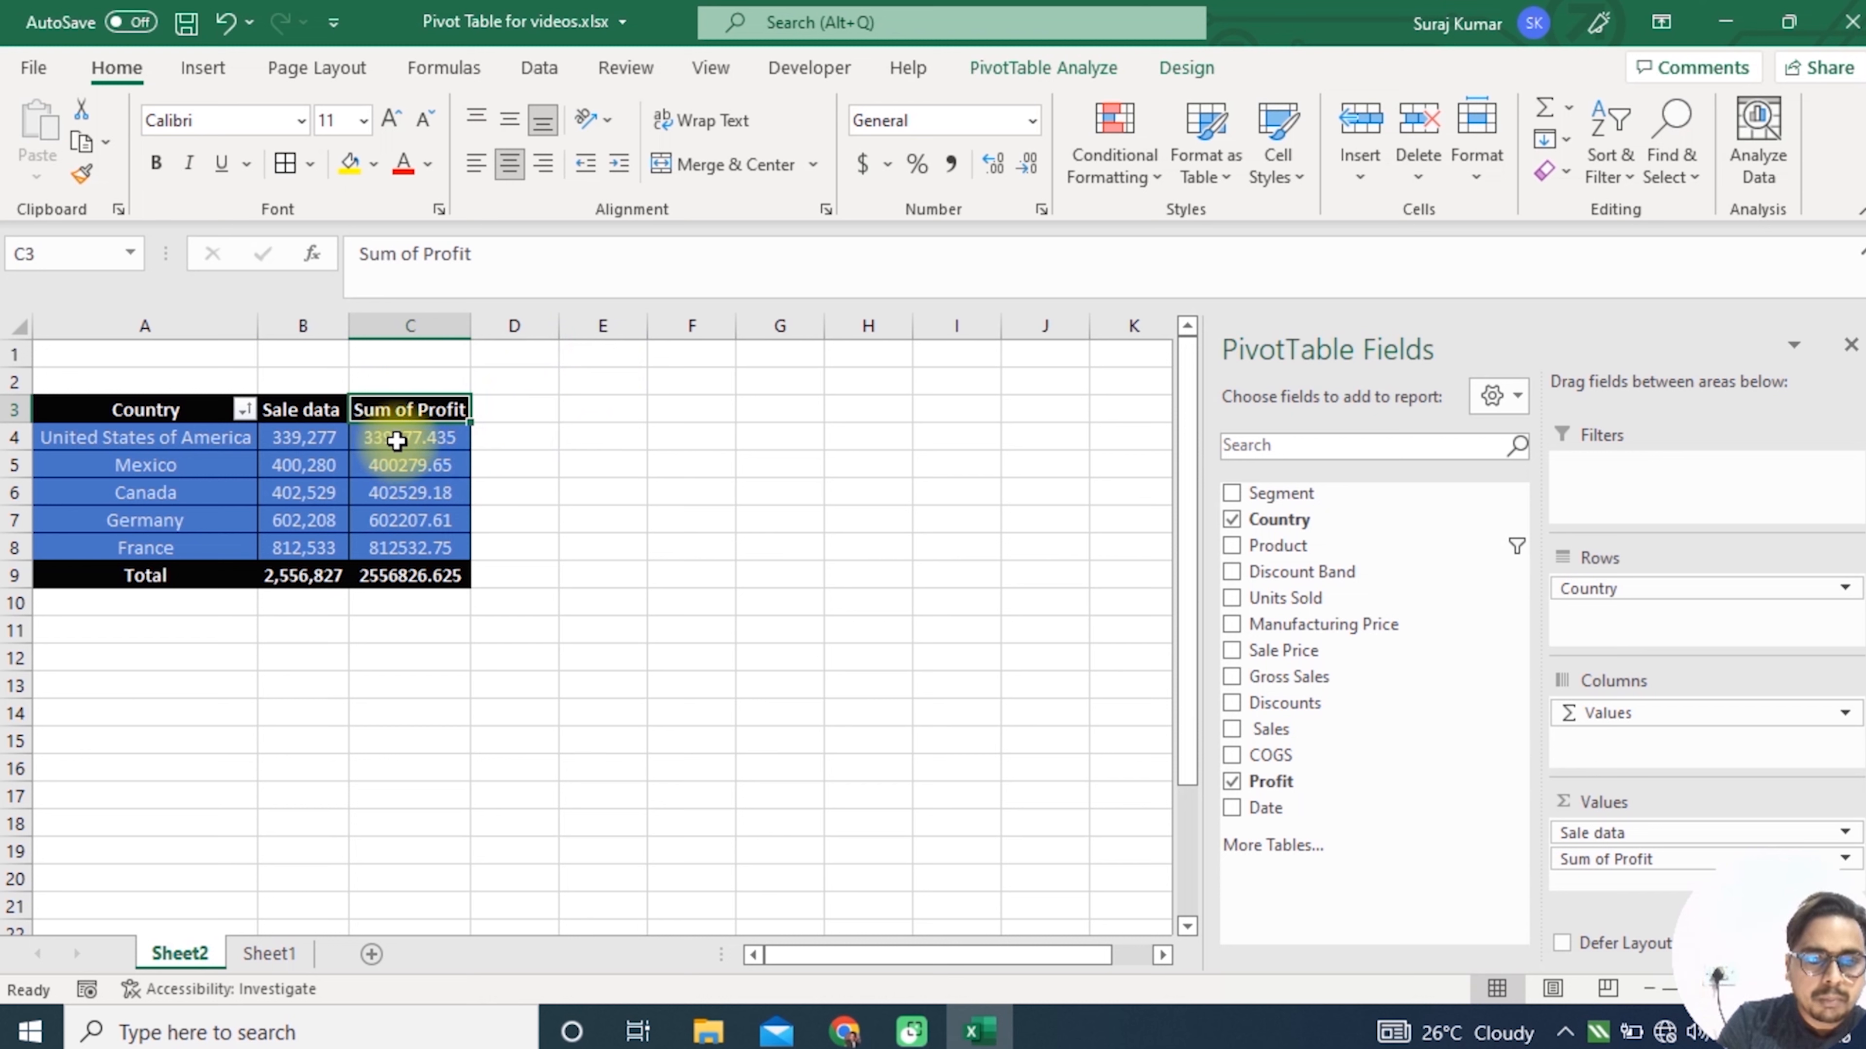
{"action": "left_click", "coordinate": [396, 441]}
{"action": "right_click", "coordinate": [397, 441]}
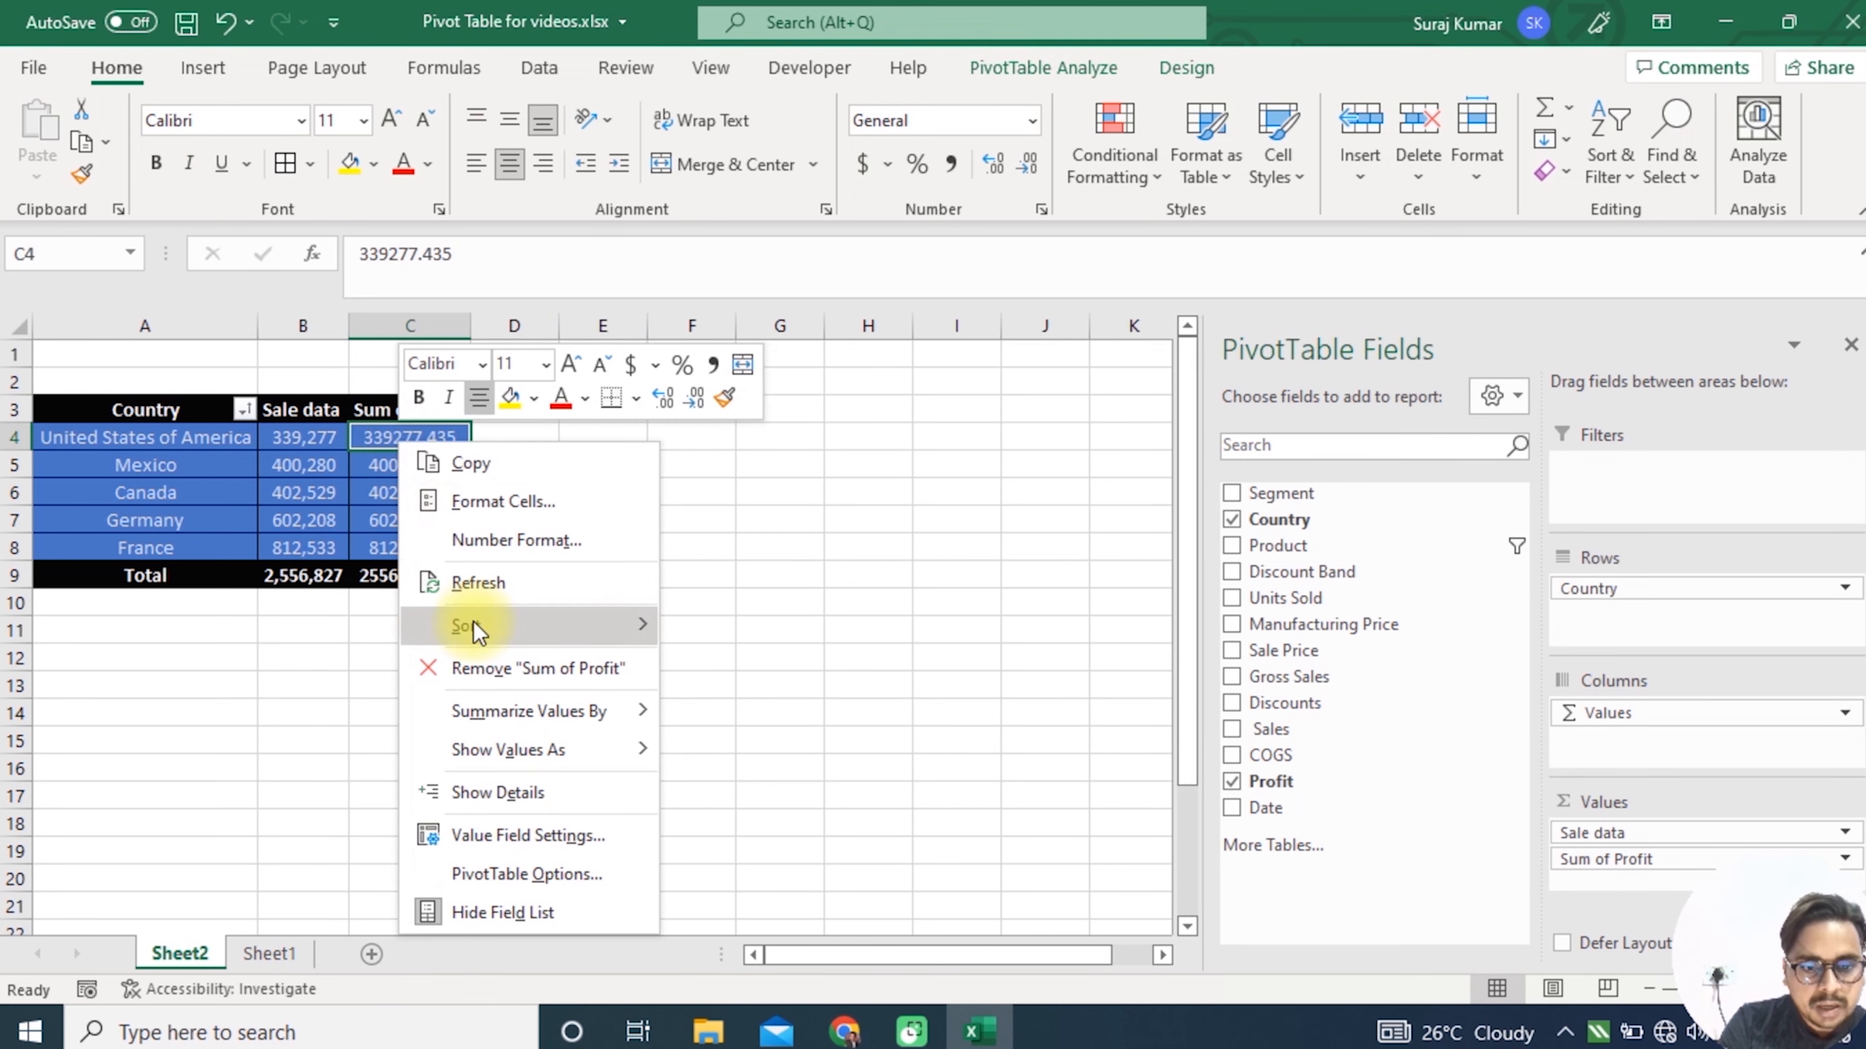
{"action": "mouse_move", "coordinate": [506, 750]}
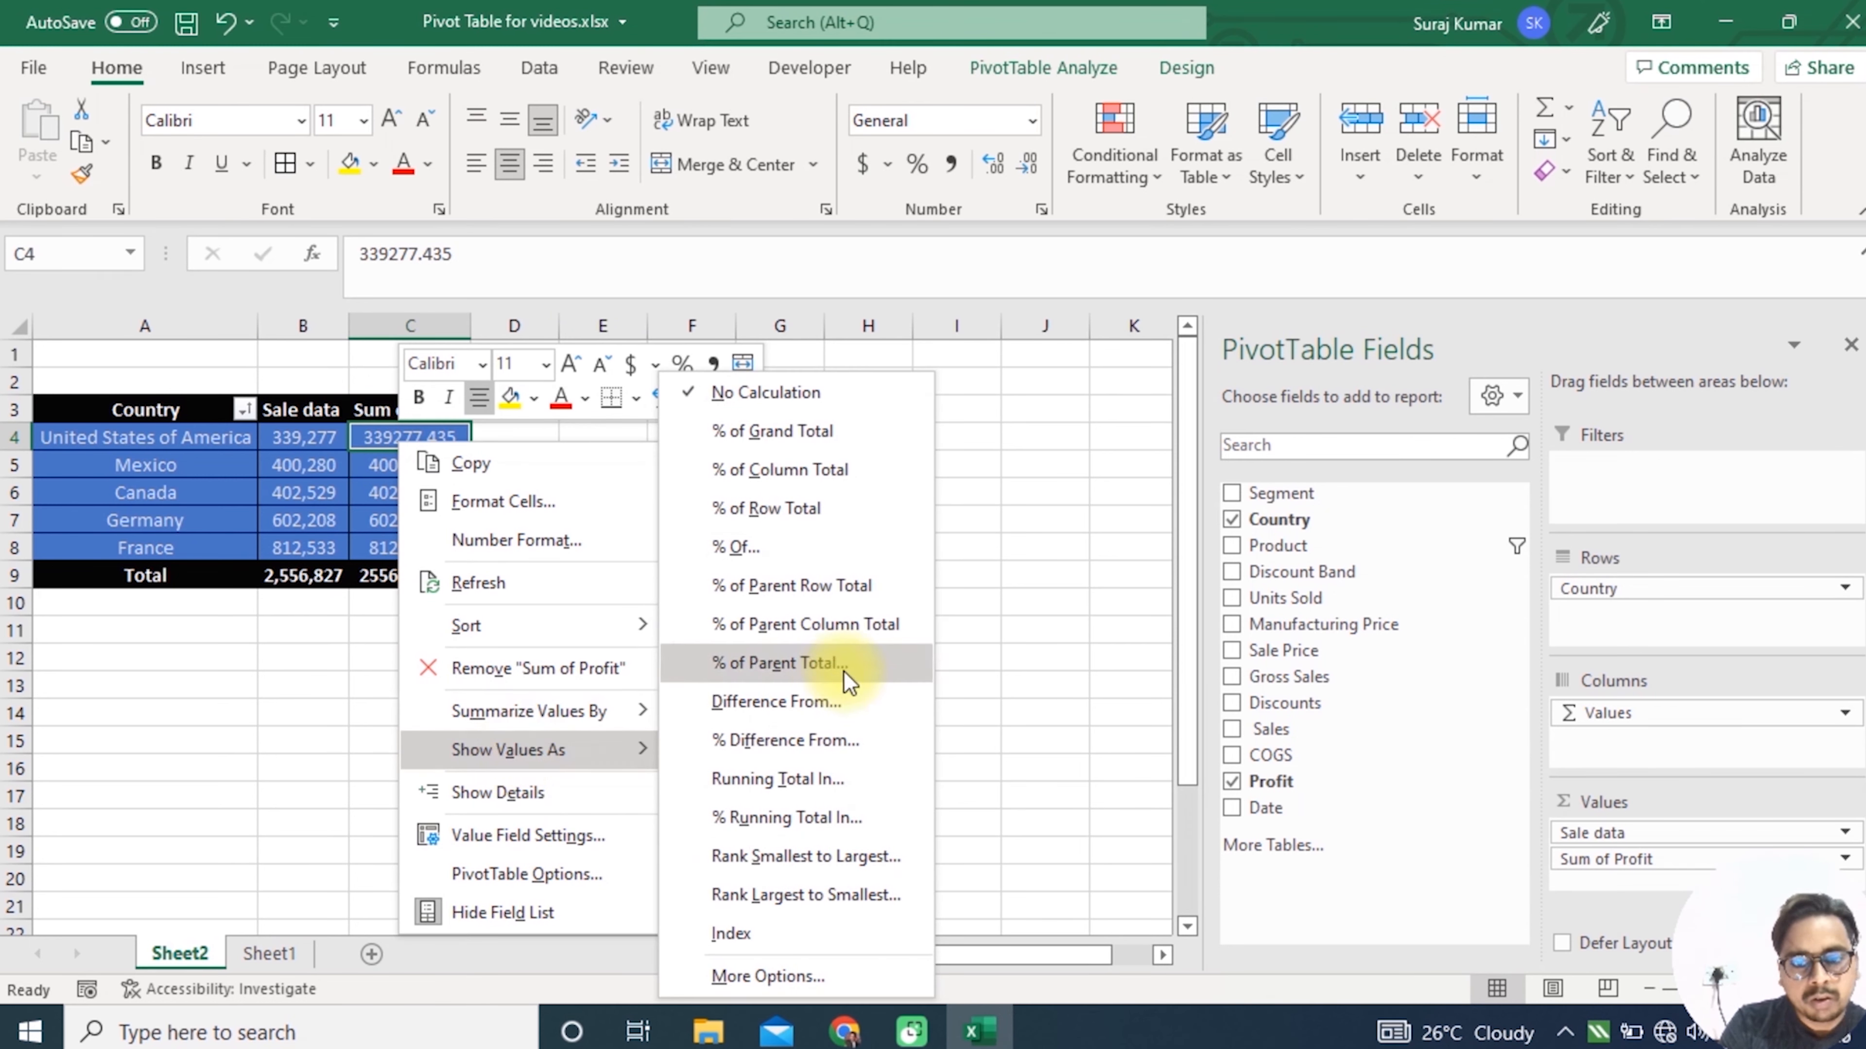
{"action": "left_click", "coordinate": [772, 432]}
- Review the Sale data column from its total up to its header
{"action": "left_click", "coordinate": [282, 581]}
{"action": "key", "text": "Up"}
{"action": "key", "text": "Up"}
{"action": "key", "text": "Up"}
{"action": "key", "text": "Up"}
{"action": "key", "text": "Up"}
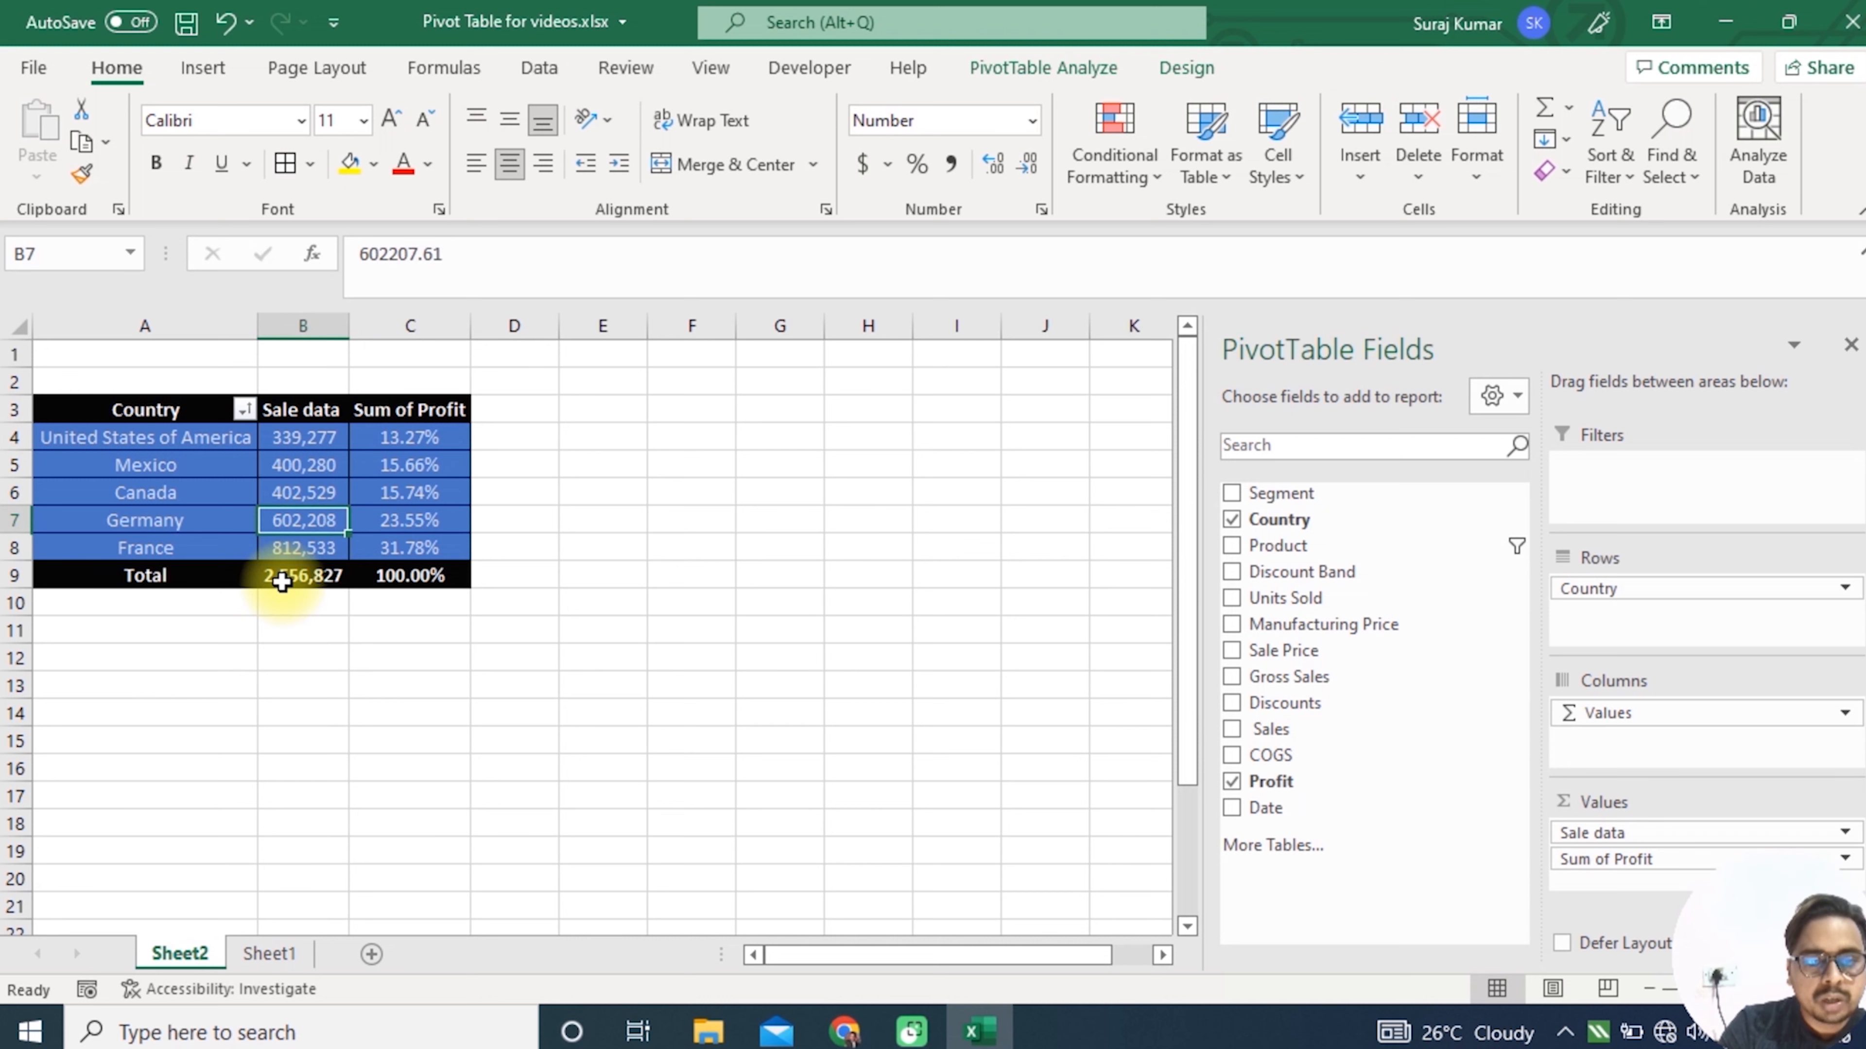
{"action": "key", "text": "Up"}
- Rename the Sum of Profit column header as "Profit %"
{"action": "key", "text": "Right"}
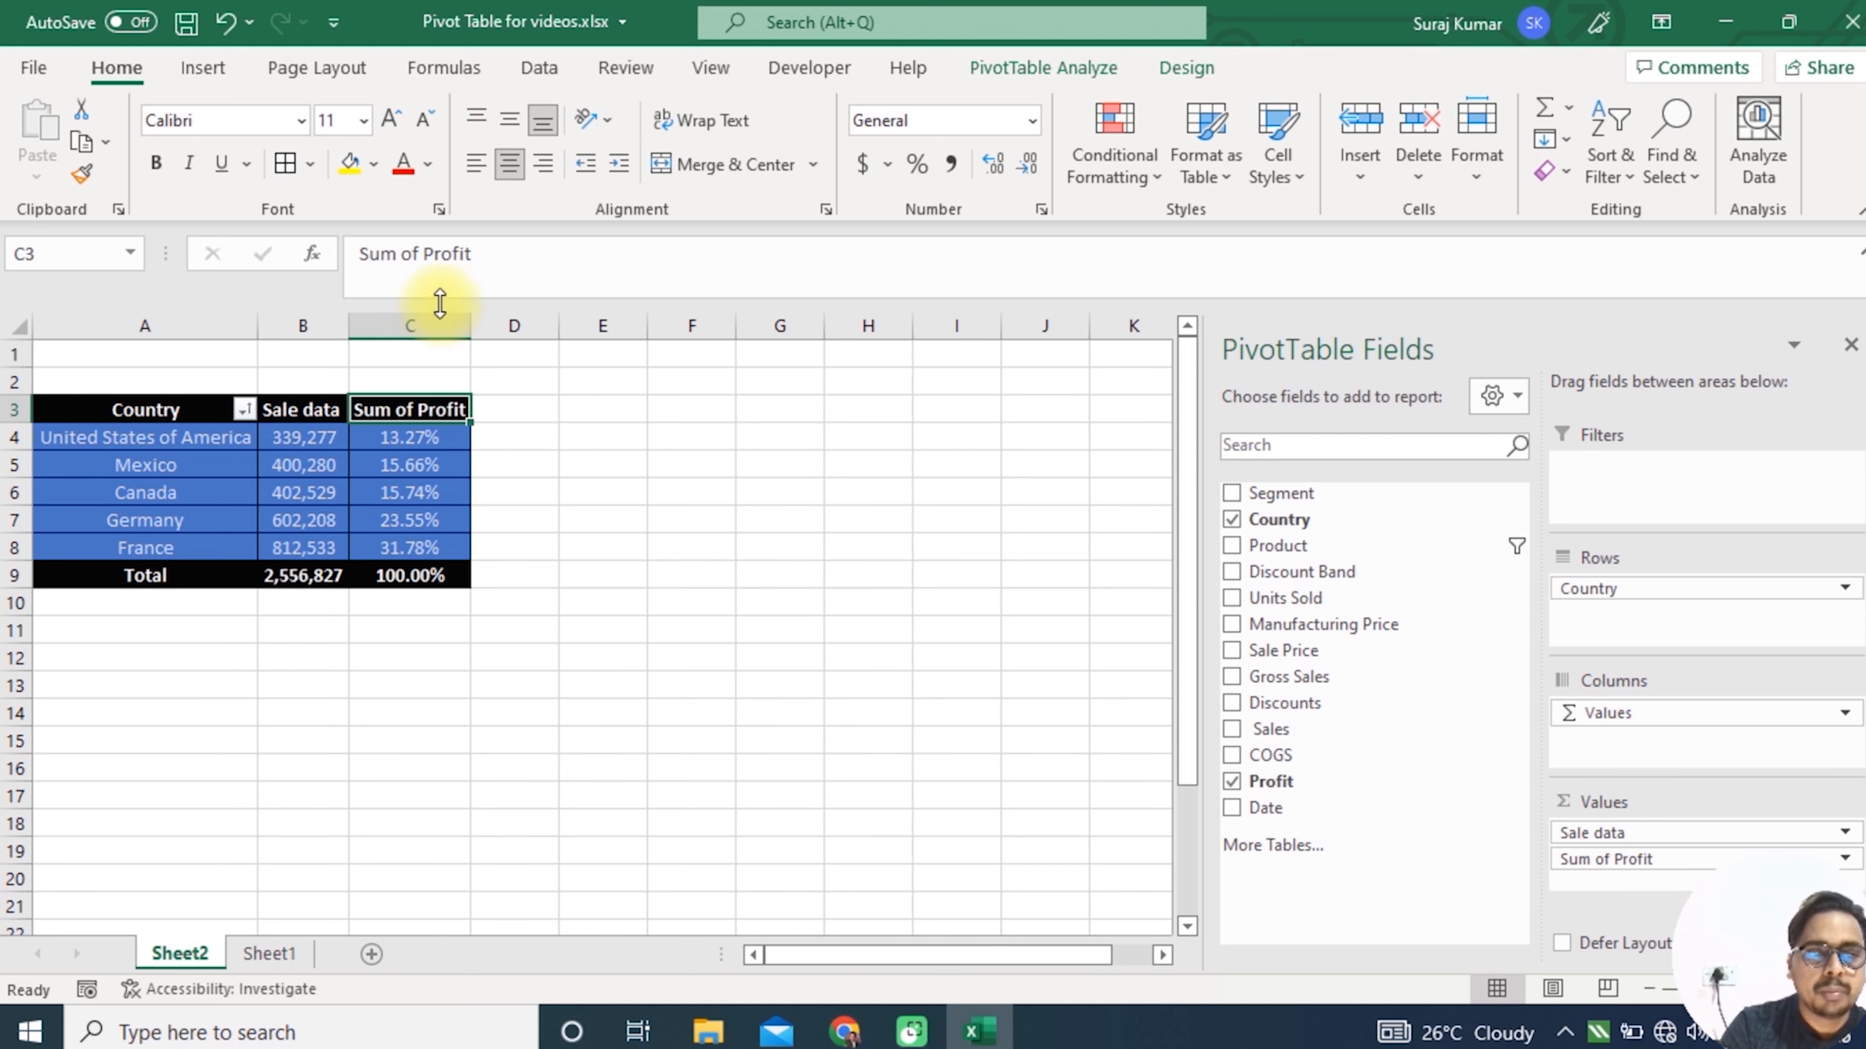
{"action": "left_click", "coordinate": [427, 251]}
{"action": "key", "text": "BackSpace"}
{"action": "key", "text": "BackSpace"}
{"action": "key", "text": "BackSpace"}
{"action": "key", "text": "BackSpace"}
{"action": "key", "text": "BackSpace"}
{"action": "key", "text": "BackSpace"}
{"action": "key", "text": "BackSpace"}
{"action": "key", "text": "End"}
{"action": "type", "text": "%"}
{"action": "key", "text": "Return"}
- Examine each country's profit percentage against its sale data
{"action": "key", "text": "Down"}
{"action": "key", "text": "Down"}
{"action": "key", "text": "Down"}
{"action": "key", "text": "Down"}
{"action": "key", "text": "Down"}
{"action": "key", "text": "Down"}
{"action": "key", "text": "Left"}
{"action": "key", "text": "Up"}
{"action": "key", "text": "Right"}
{"action": "key", "text": "Up"}
{"action": "key", "text": "Up"}
{"action": "key", "text": "Up"}
{"action": "key", "text": "Up"}
{"action": "key", "text": "Up"}
{"action": "key", "text": "Up"}
{"action": "key", "text": "Down"}
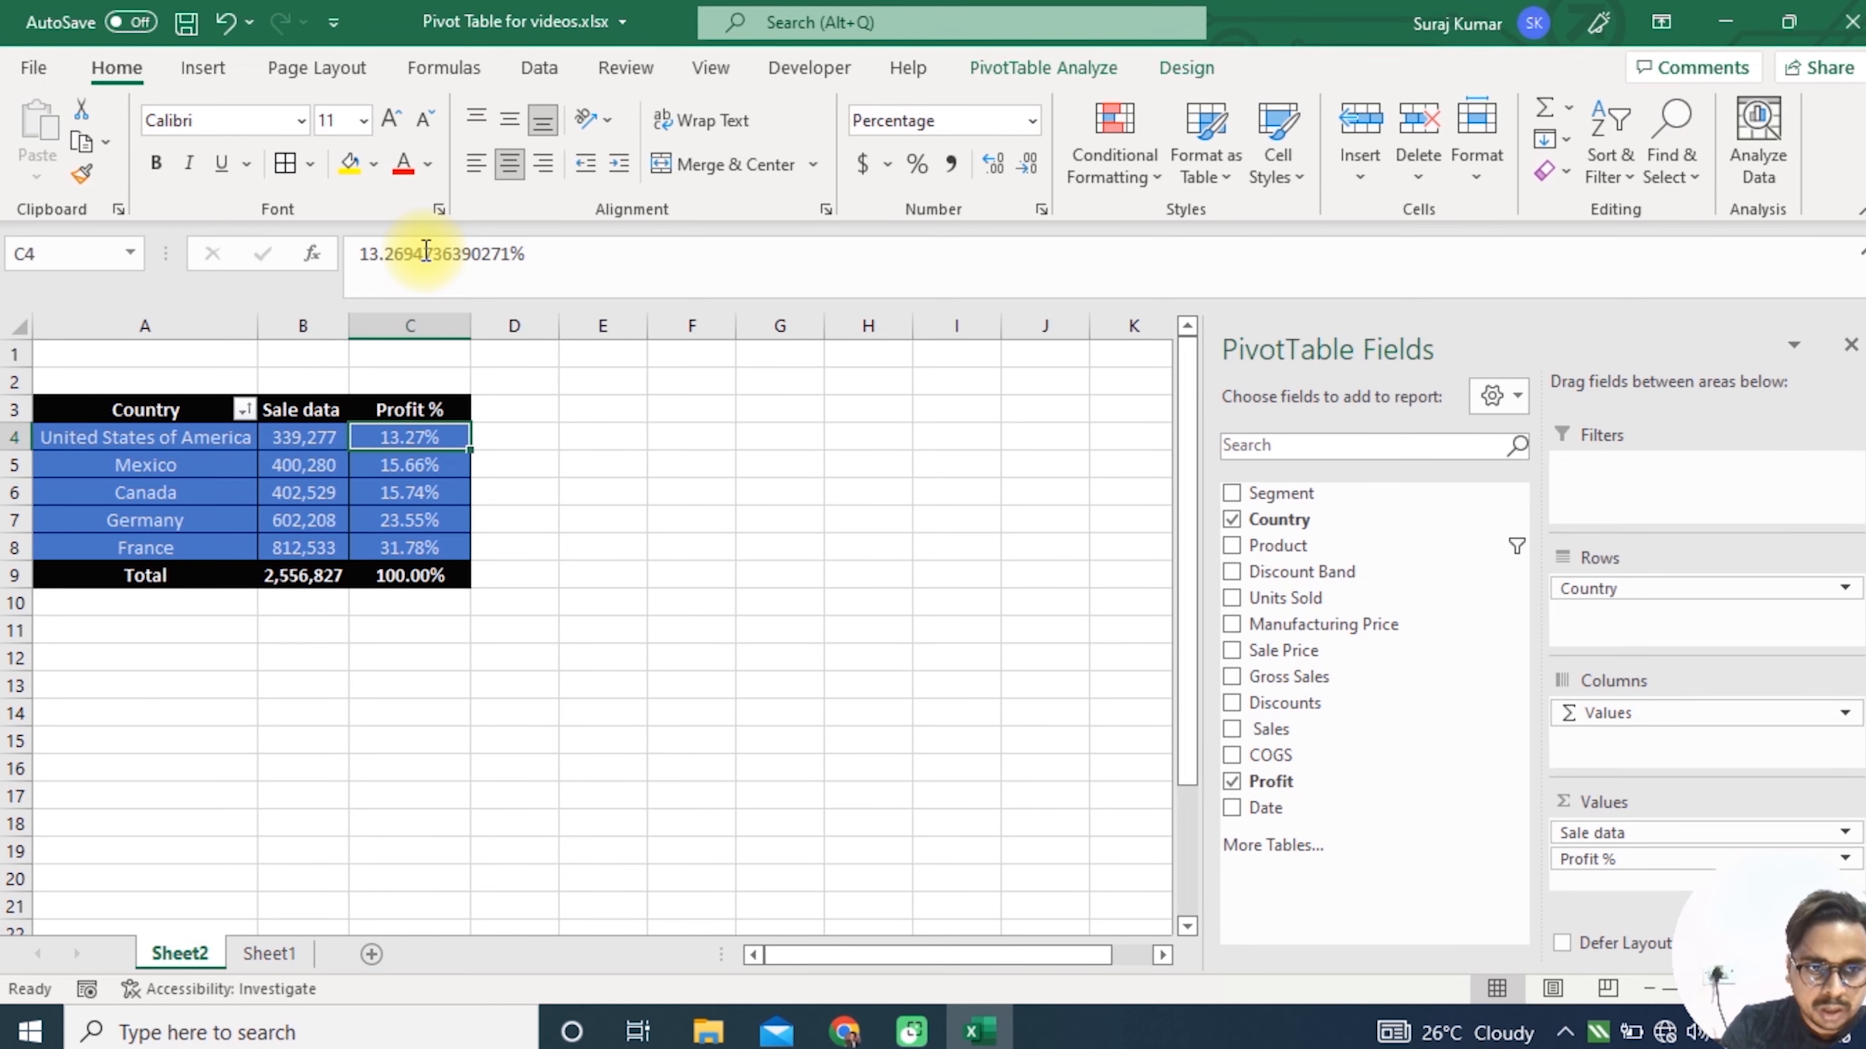
{"action": "key", "text": "Down"}
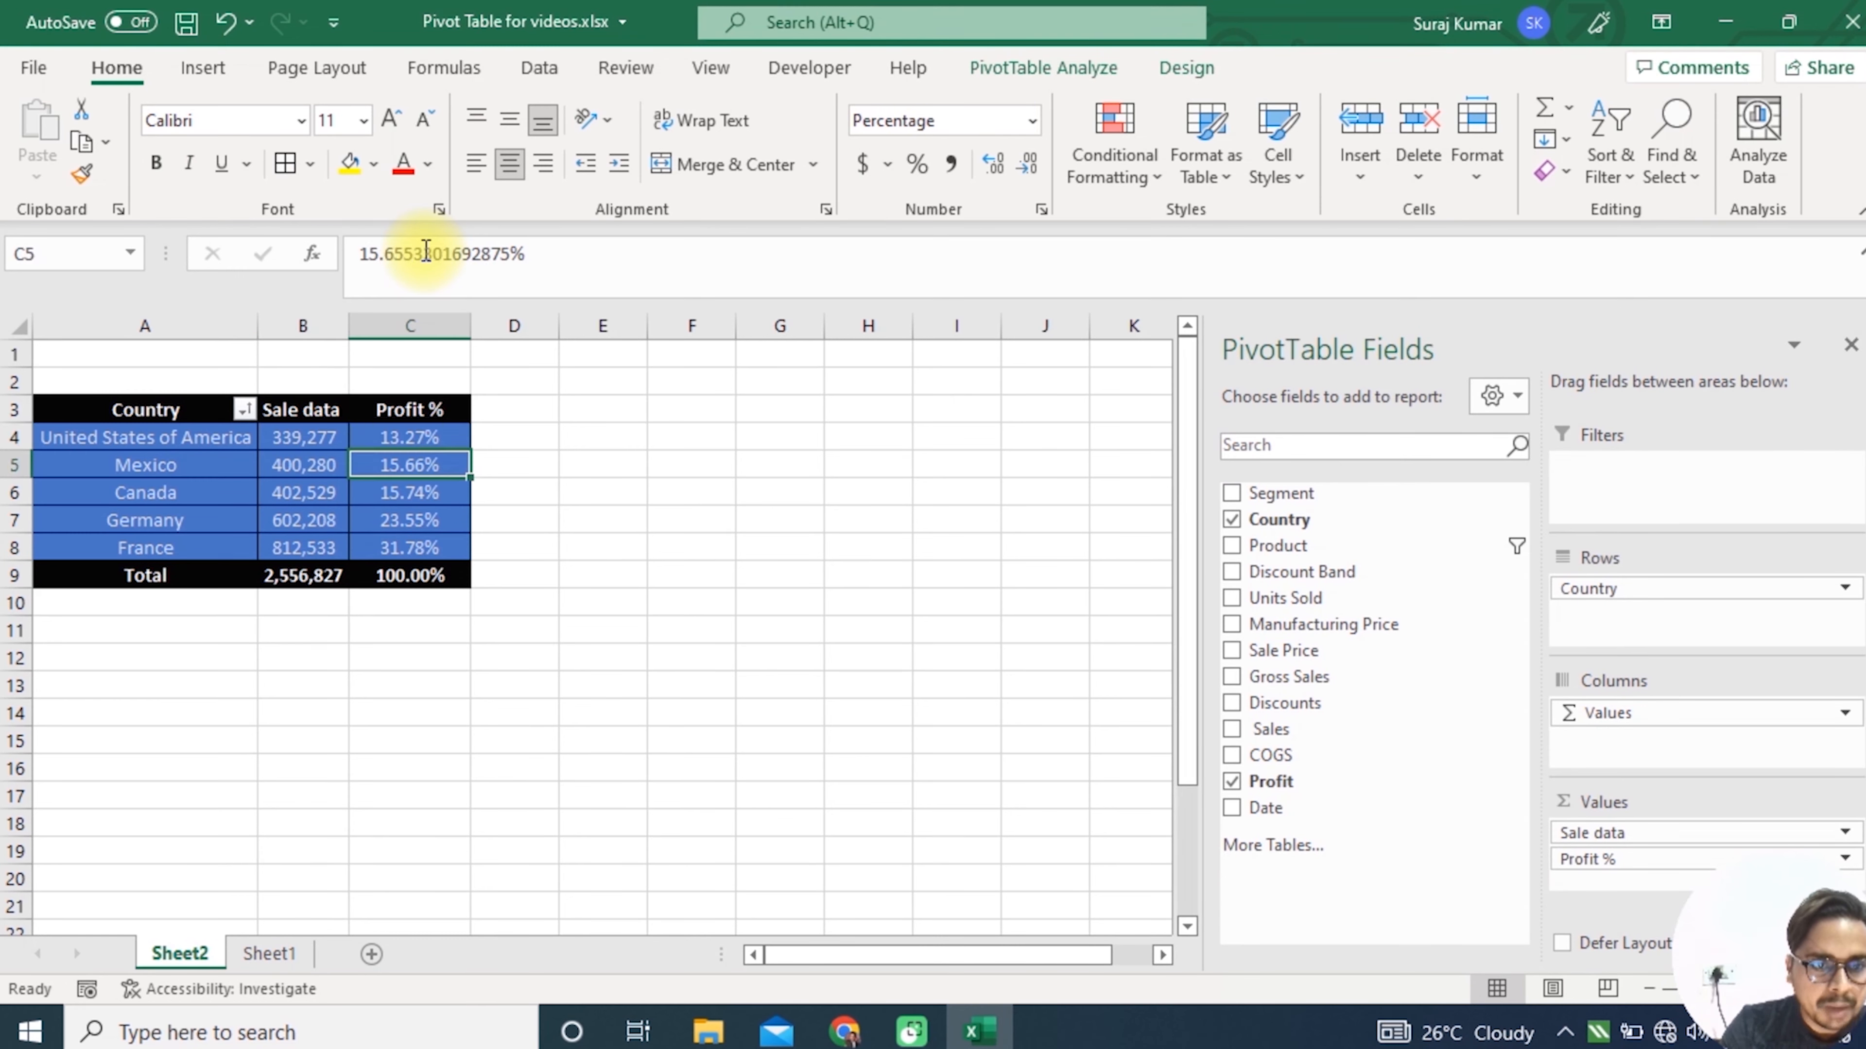
- Copy the whole Country pivot table and paste the copy starting at cell F3
{"action": "left_click", "coordinate": [188, 466]}
{"action": "left_click", "coordinate": [143, 410]}
{"action": "key", "text": "ctrl+shift+Right"}
{"action": "key", "text": "ctrl+shift+Down"}
{"action": "key", "text": "ctrl+c"}
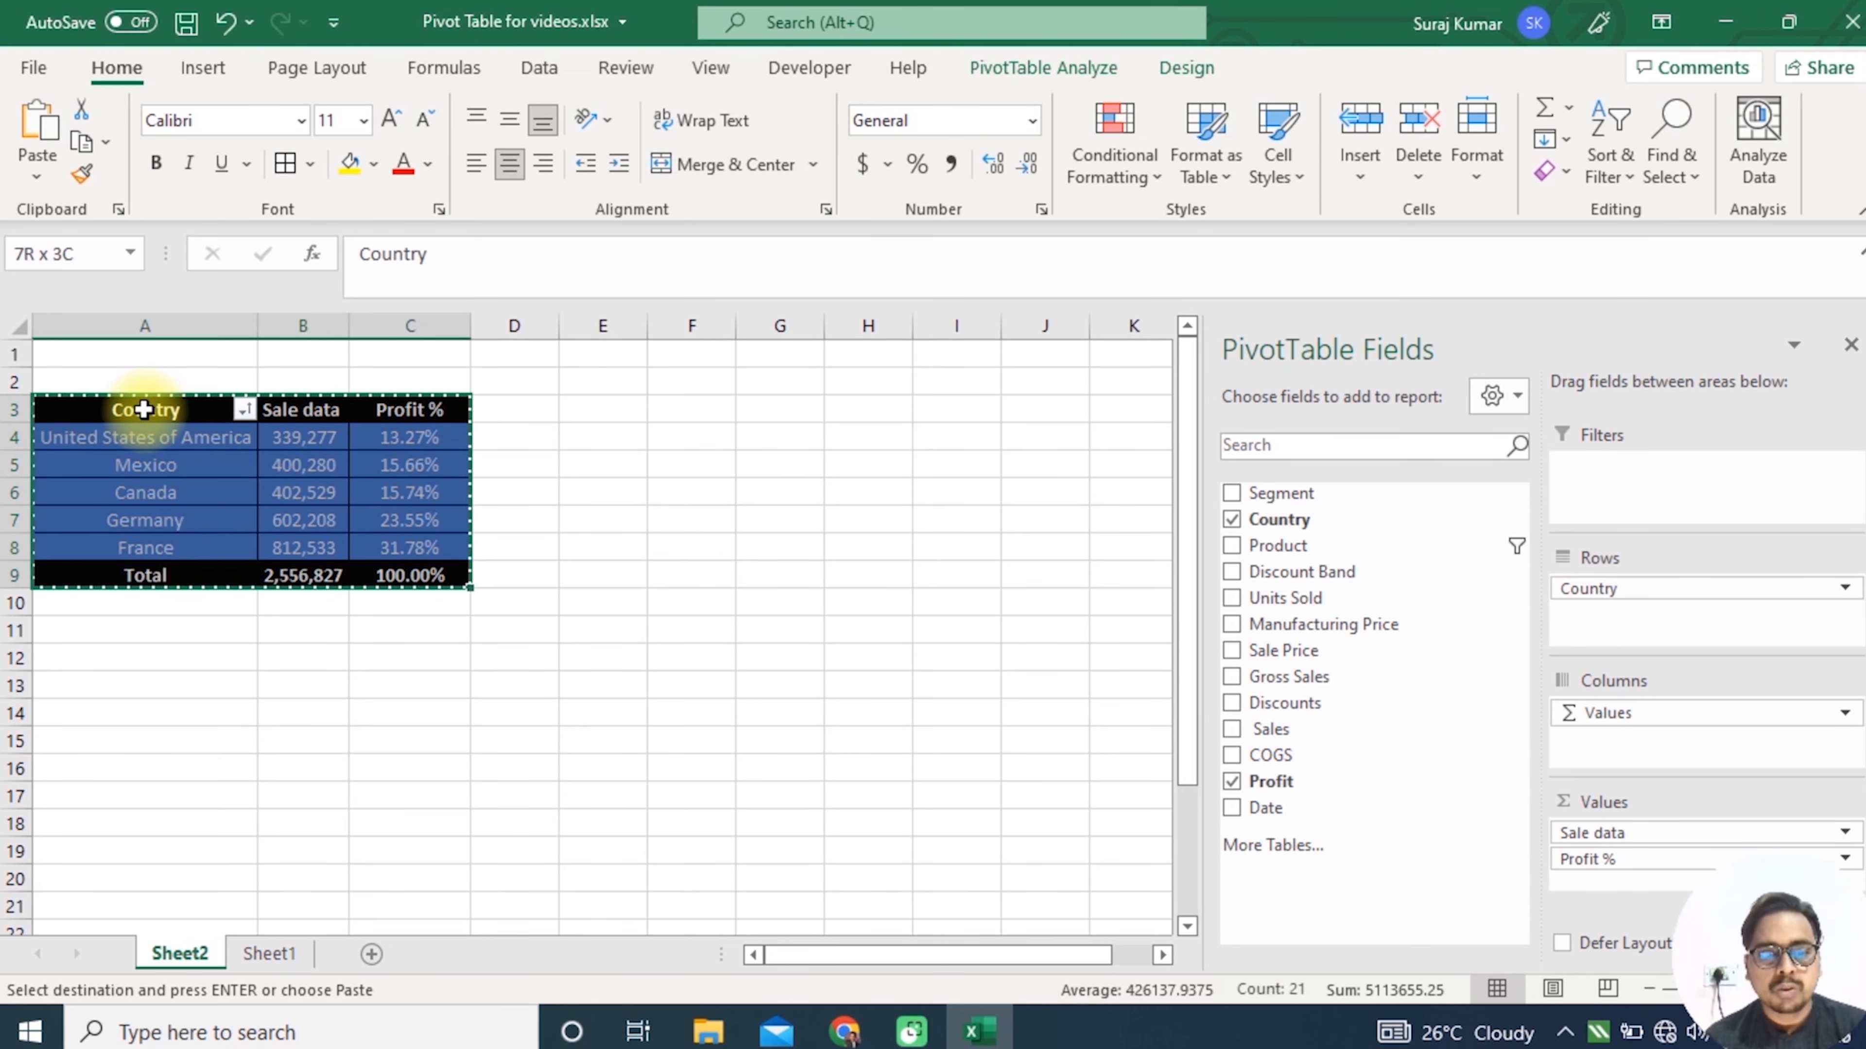
{"action": "key", "text": "ctrl+Right"}
{"action": "key", "text": "Right"}
{"action": "key", "text": "Right"}
{"action": "key", "text": "Right"}
{"action": "key", "text": "Right"}
{"action": "key", "text": "ctrl+v"}
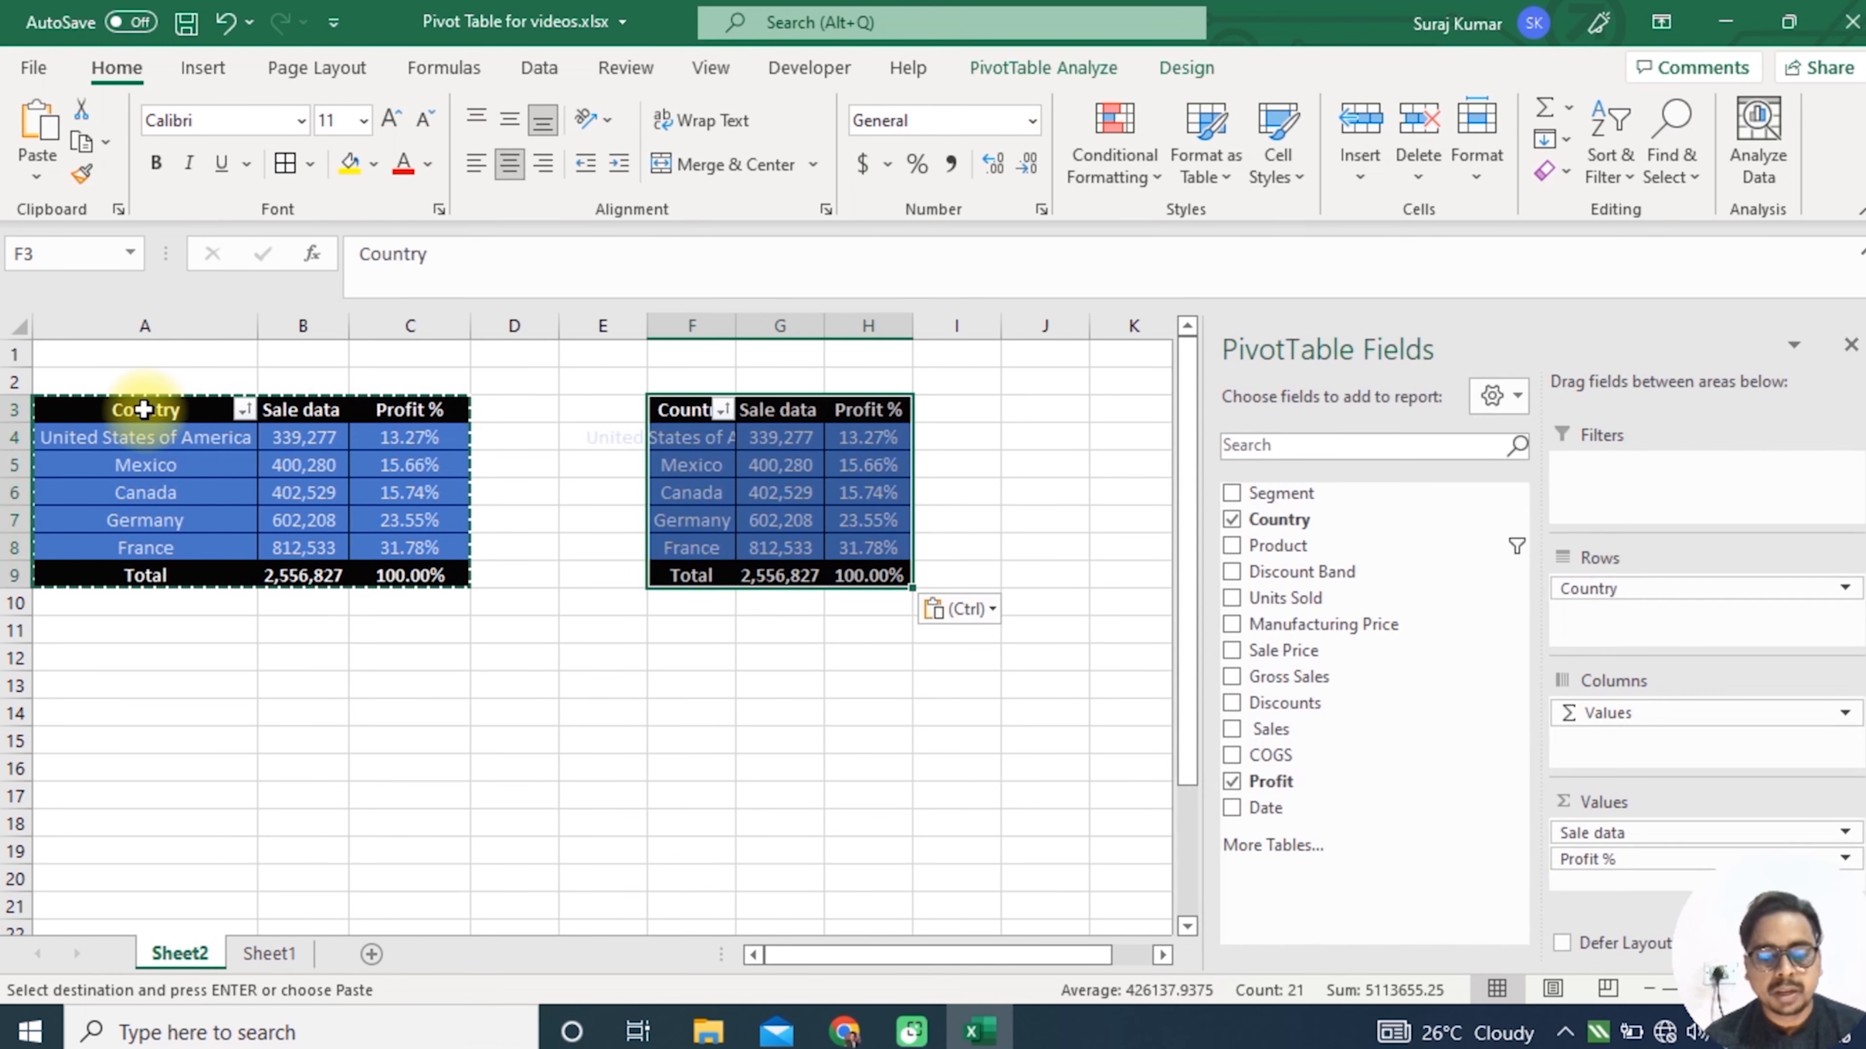
- Autofit the column widths of the pasted pivot table
{"action": "key", "text": "alt+h"}
{"action": "key", "text": "o"}
{"action": "key", "text": "i"}
- Remove Profit % from the copied pivot table's values and replace Country with Product in its rows
{"action": "left_click", "coordinate": [1003, 438]}
{"action": "left_click_drag", "start_coordinate": [1621, 861], "coordinate": [1457, 813]}
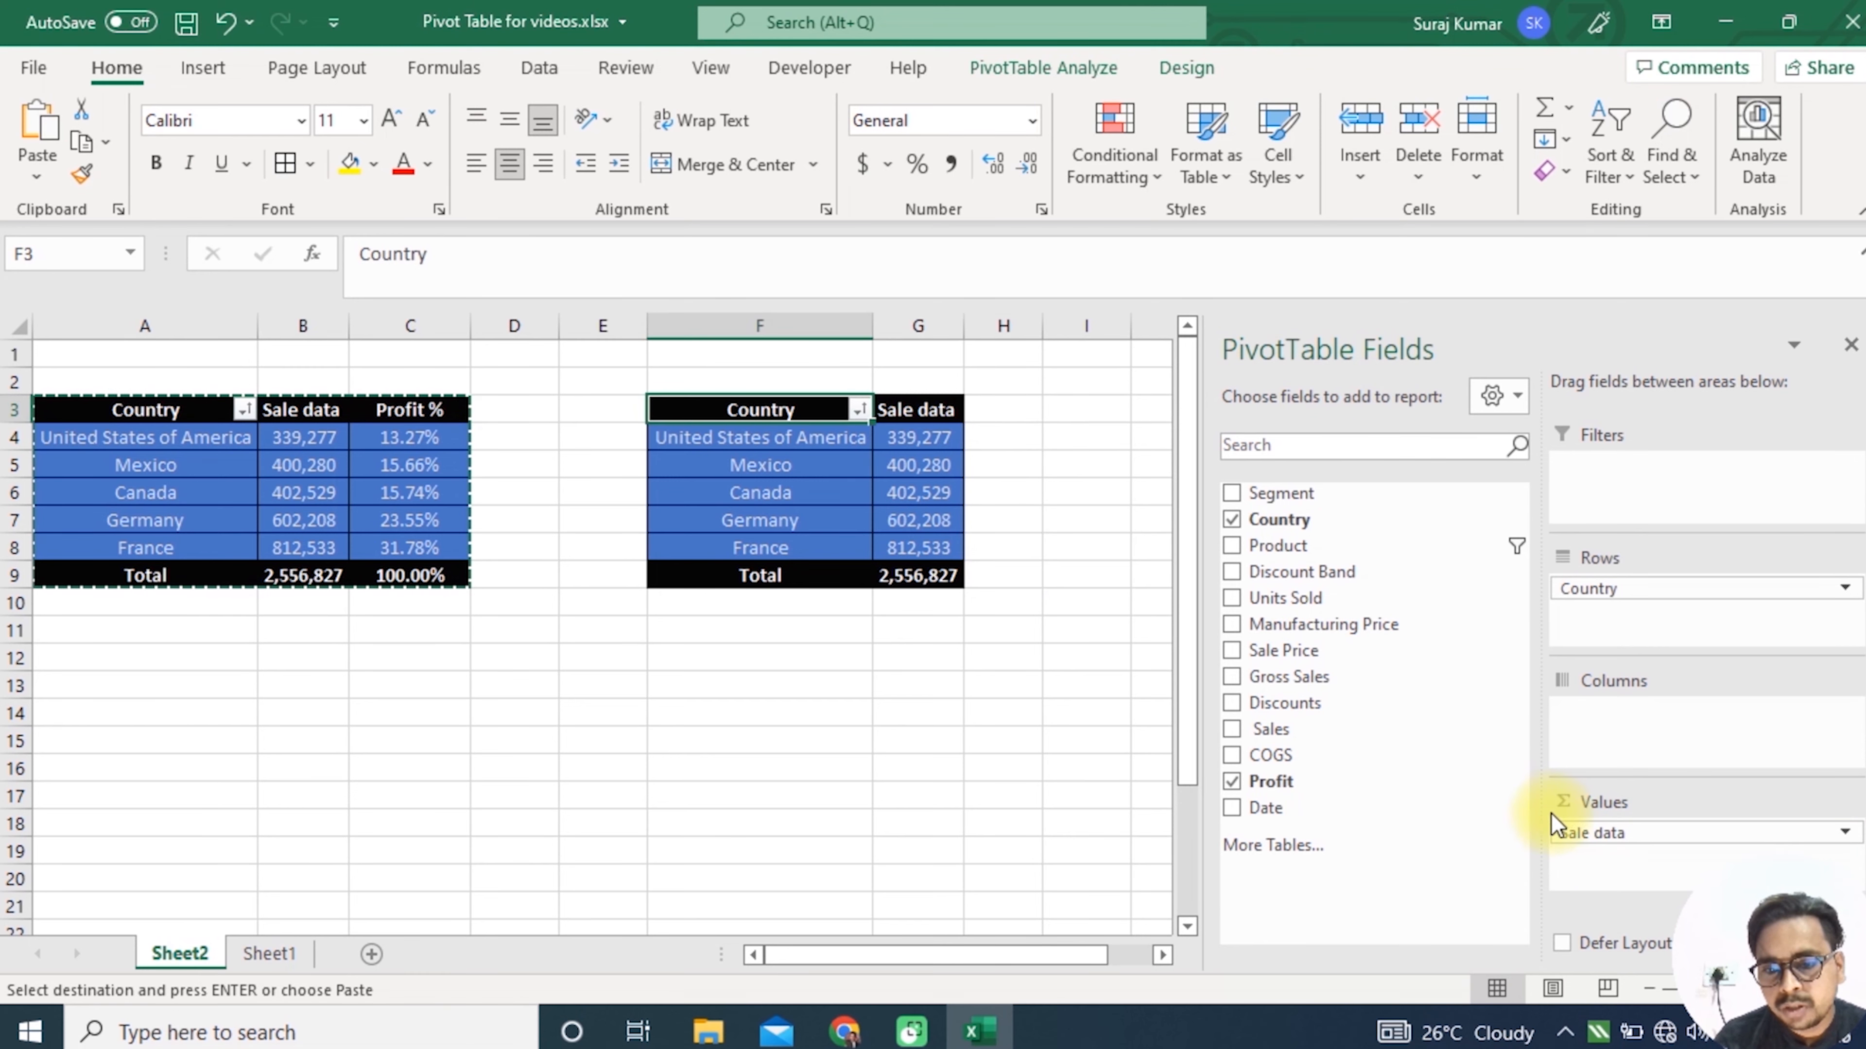
{"action": "left_click_drag", "start_coordinate": [1688, 597], "coordinate": [1624, 613]}
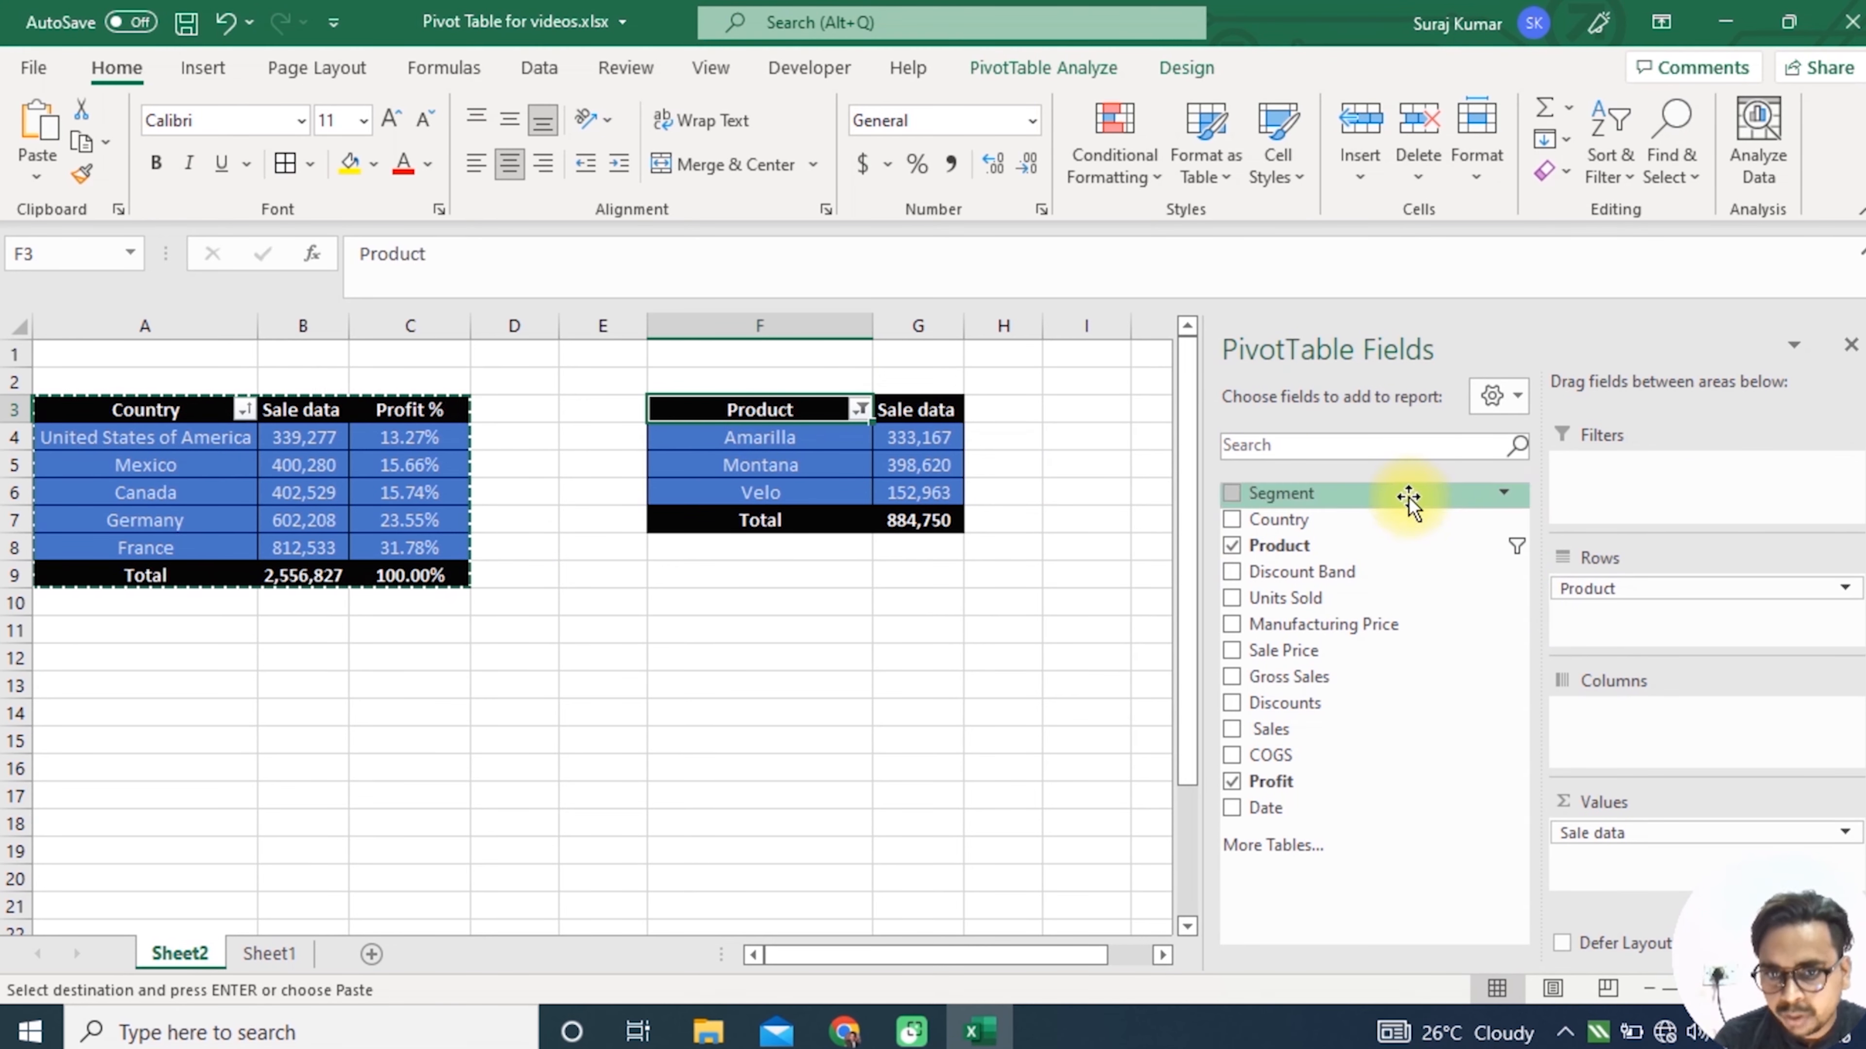
- Add Segment as a report filter to the Product pivot table and filter it to Small Business
{"action": "left_click", "coordinate": [761, 449]}
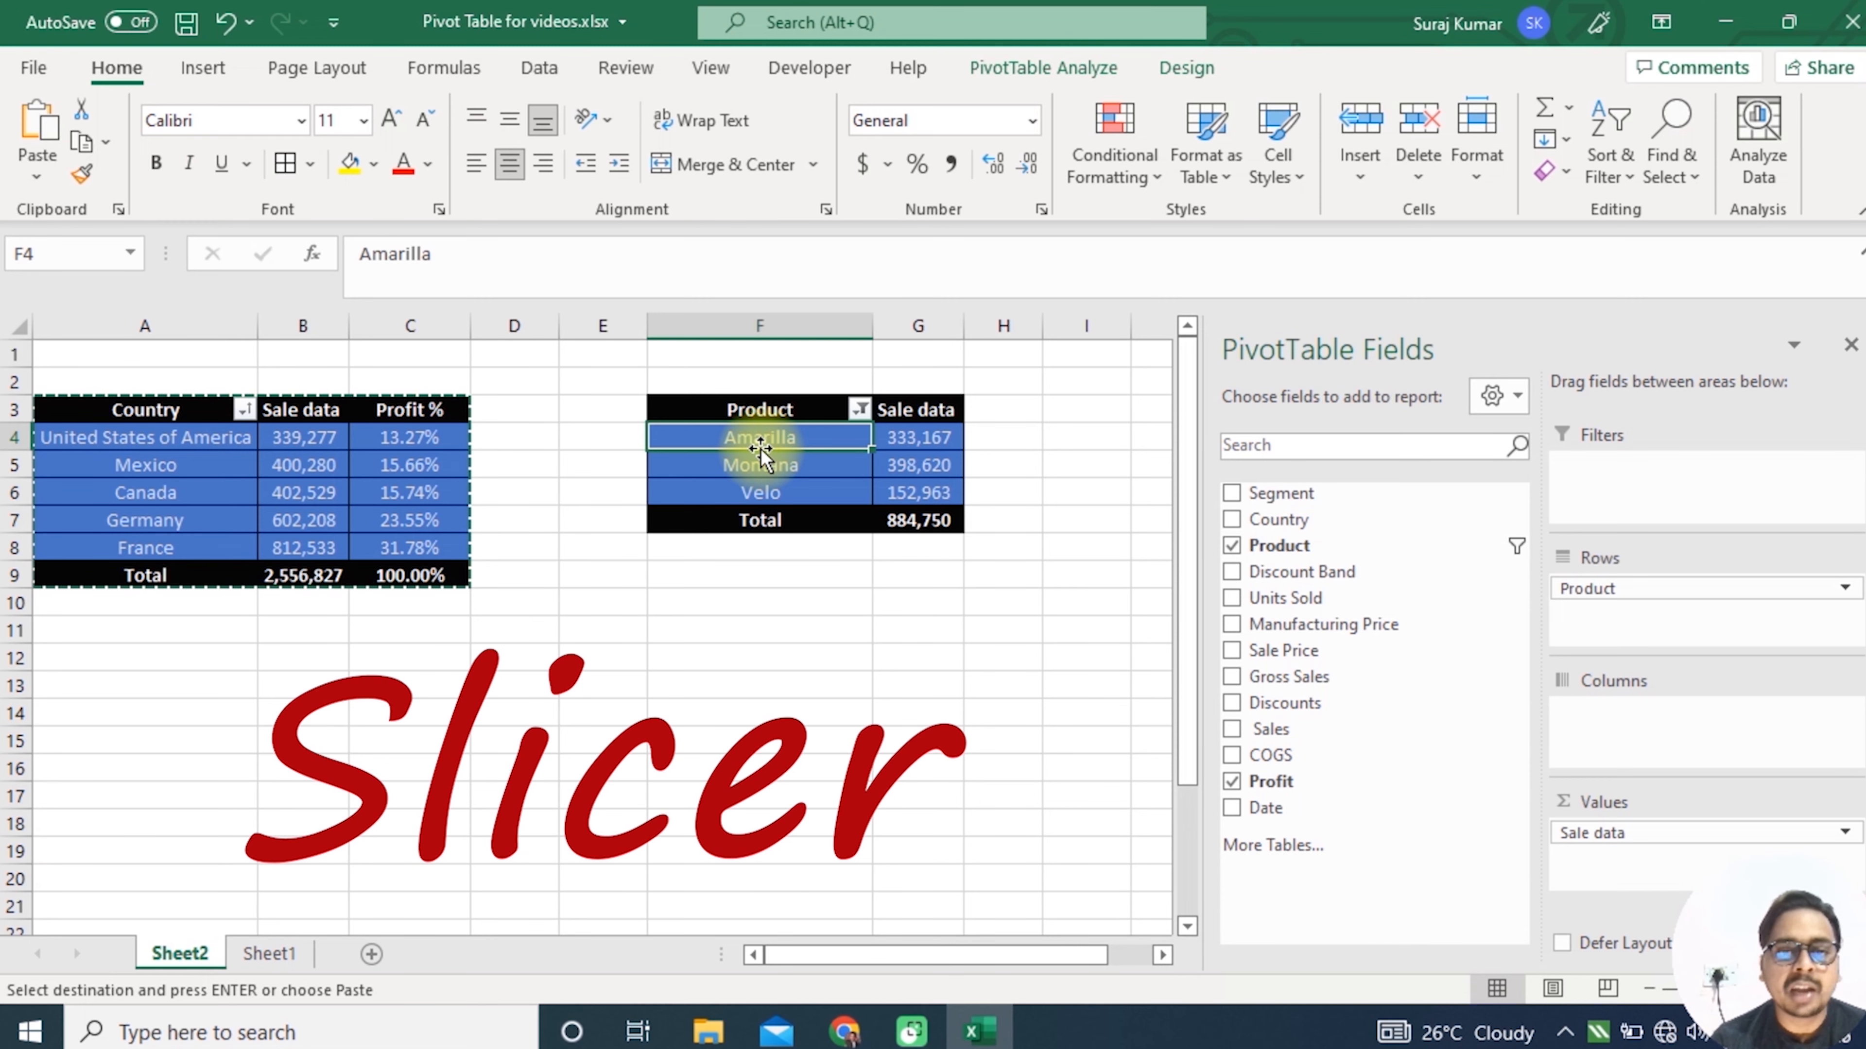
{"action": "key", "text": "Escape"}
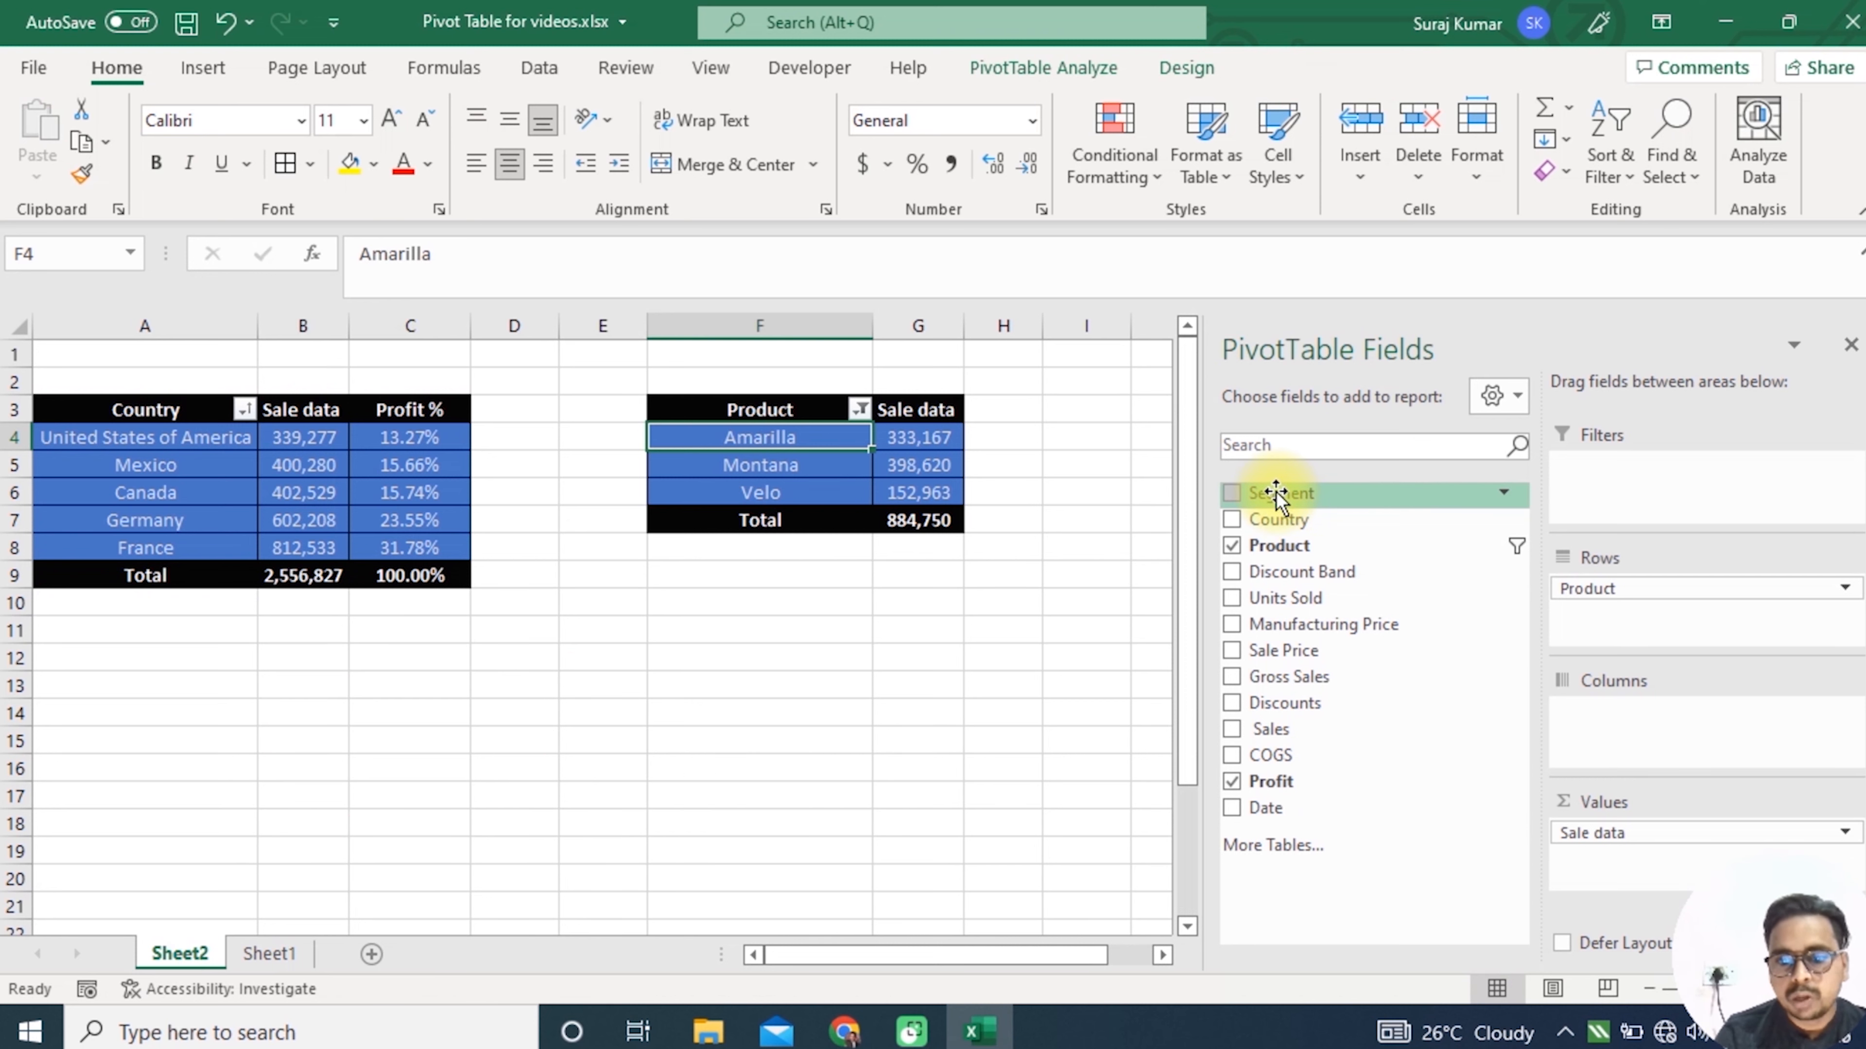
{"action": "left_click_drag", "start_coordinate": [1276, 494], "coordinate": [950, 357]}
{"action": "left_click", "coordinate": [950, 357]}
{"action": "left_click", "coordinate": [764, 535]}
{"action": "left_click", "coordinate": [801, 724]}
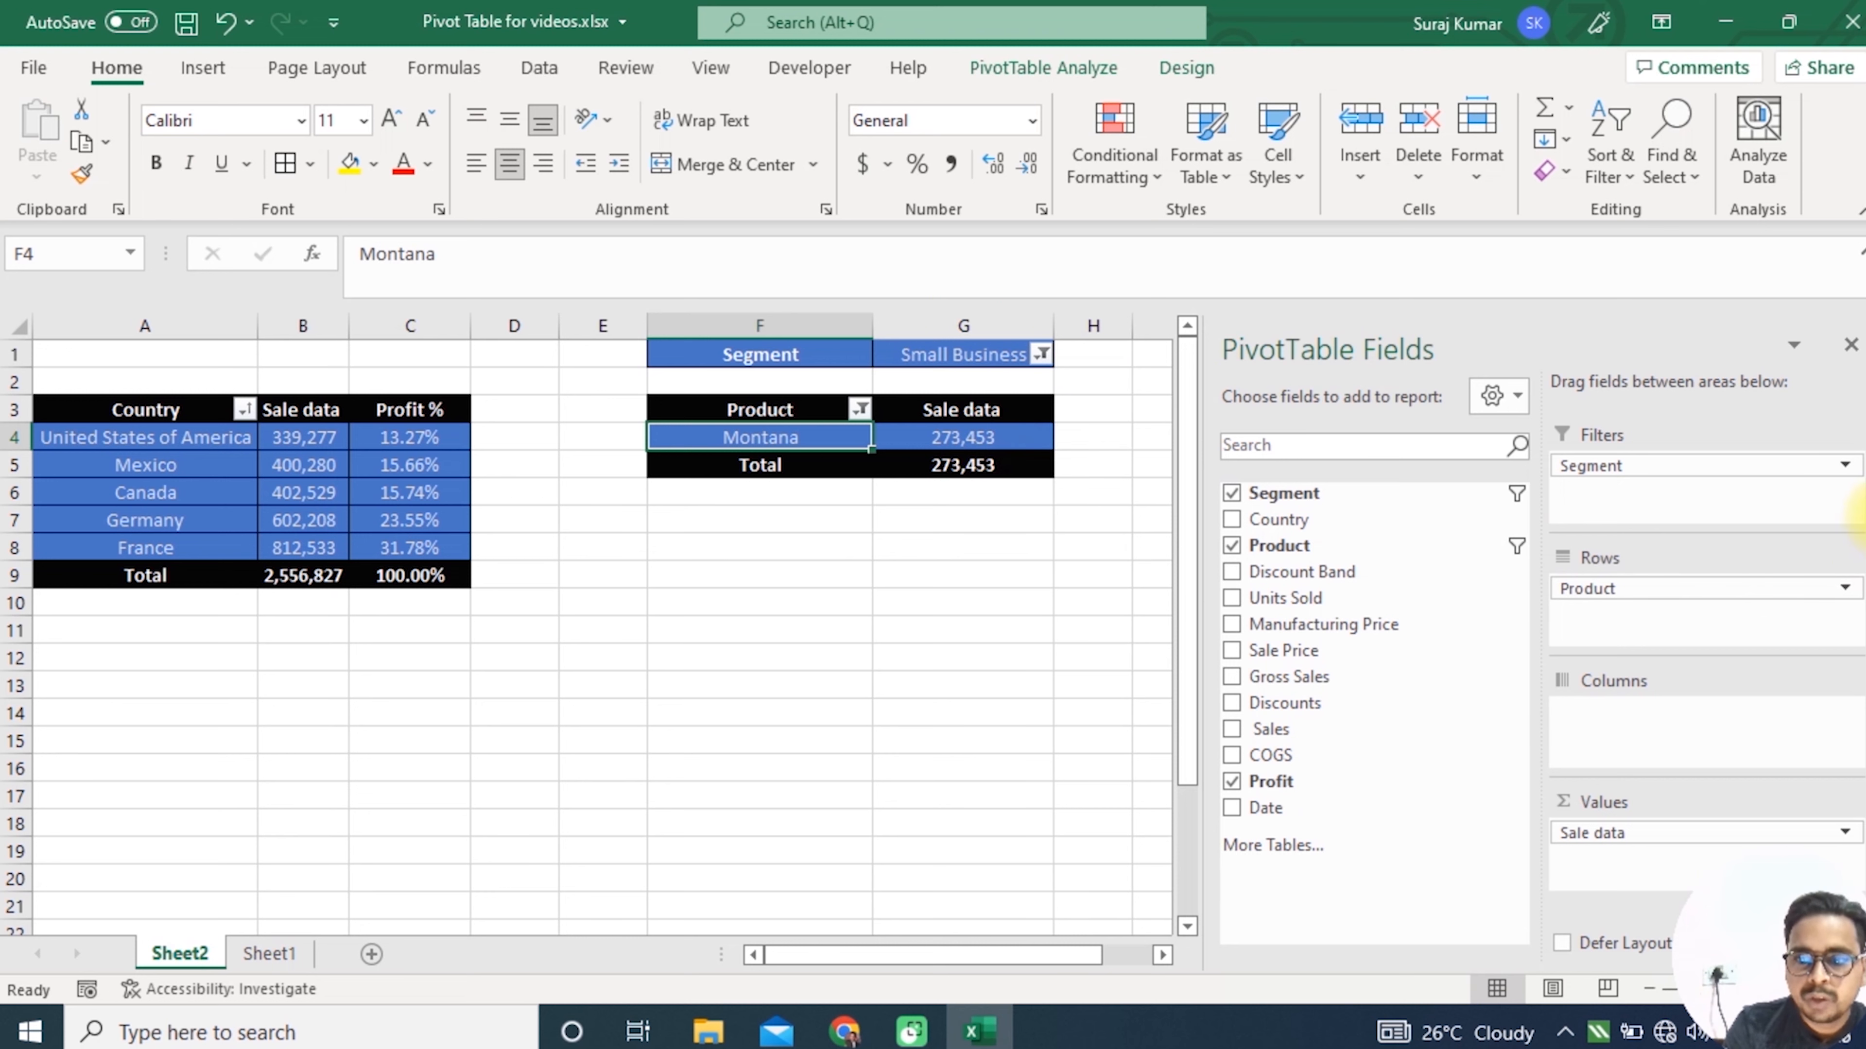
- Remove Segment from the Product pivot table's report filters and add it as a slicer instead
{"action": "left_click_drag", "start_coordinate": [1687, 467], "coordinate": [1428, 566]}
{"action": "right_click", "coordinate": [1314, 493]}
{"action": "left_click", "coordinate": [1395, 641]}
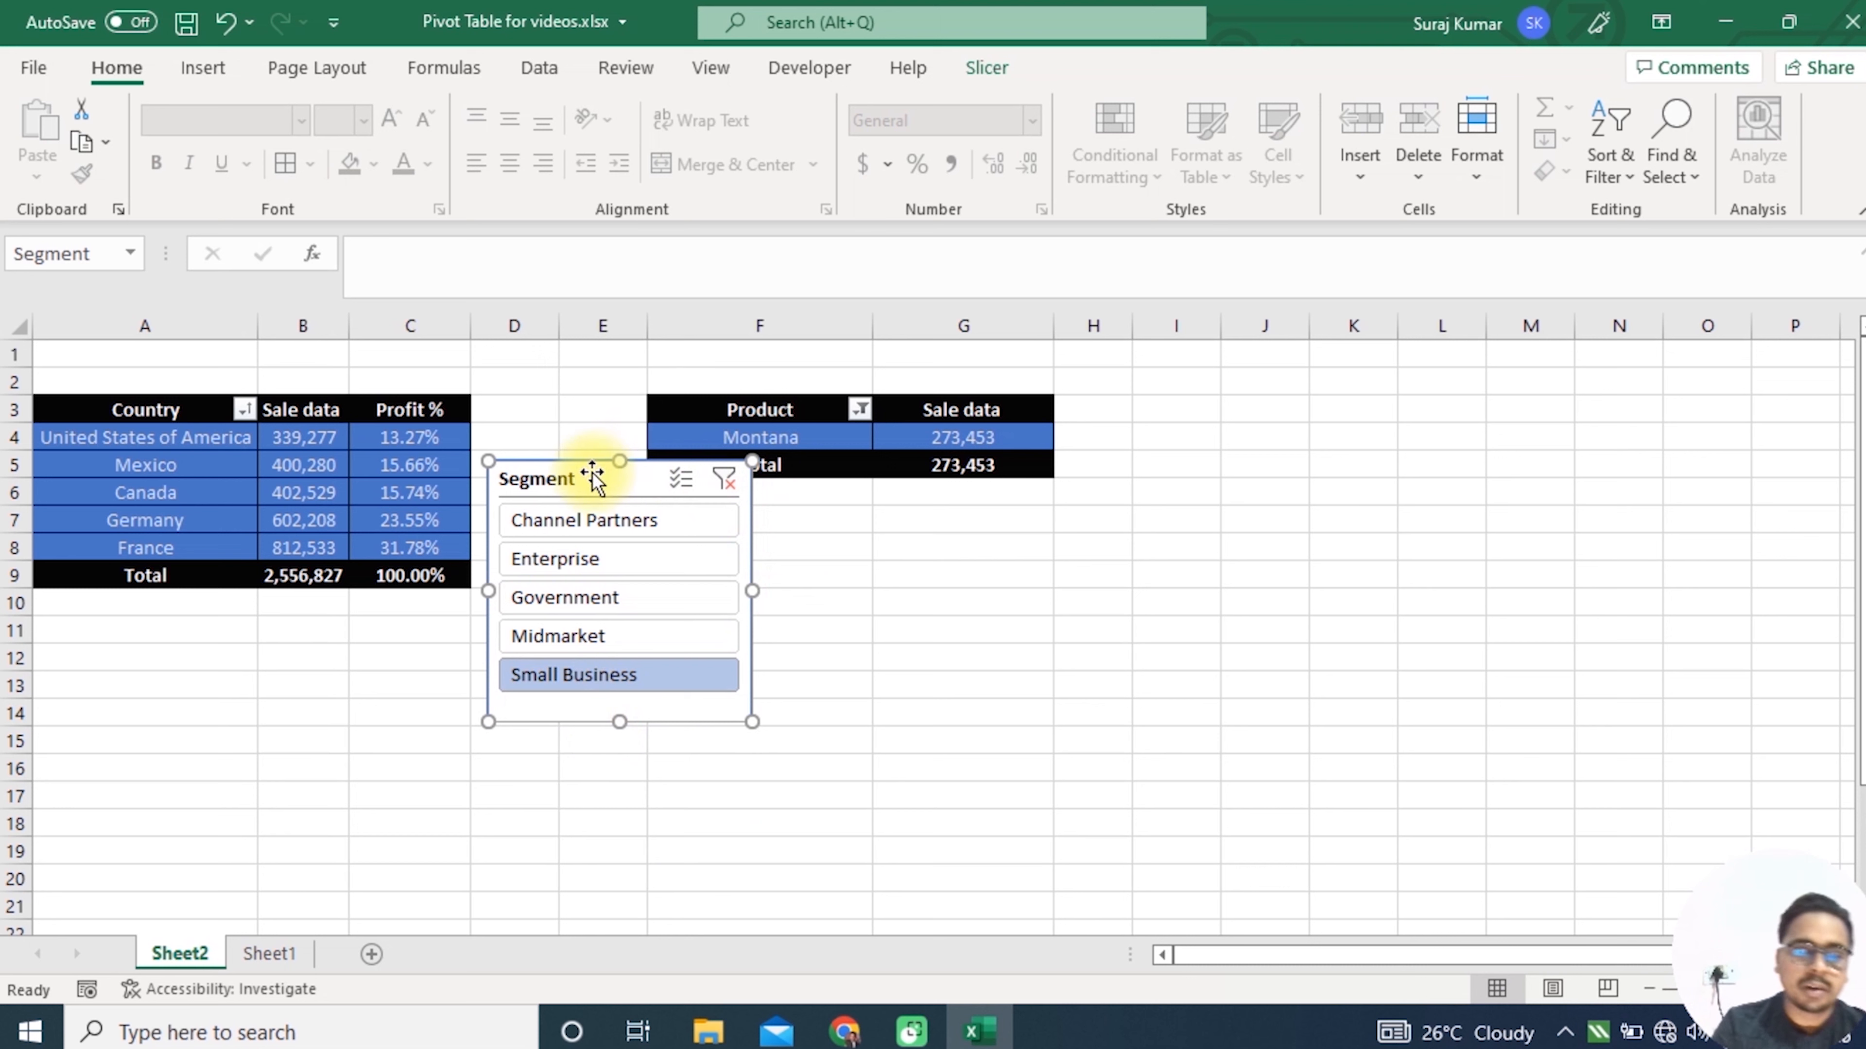
- Filter the Product pivot table with the slicer by Midmarket, Government and Enterprise in turn, ending on Channel Partners
{"action": "left_click", "coordinate": [625, 638]}
{"action": "left_click", "coordinate": [609, 597]}
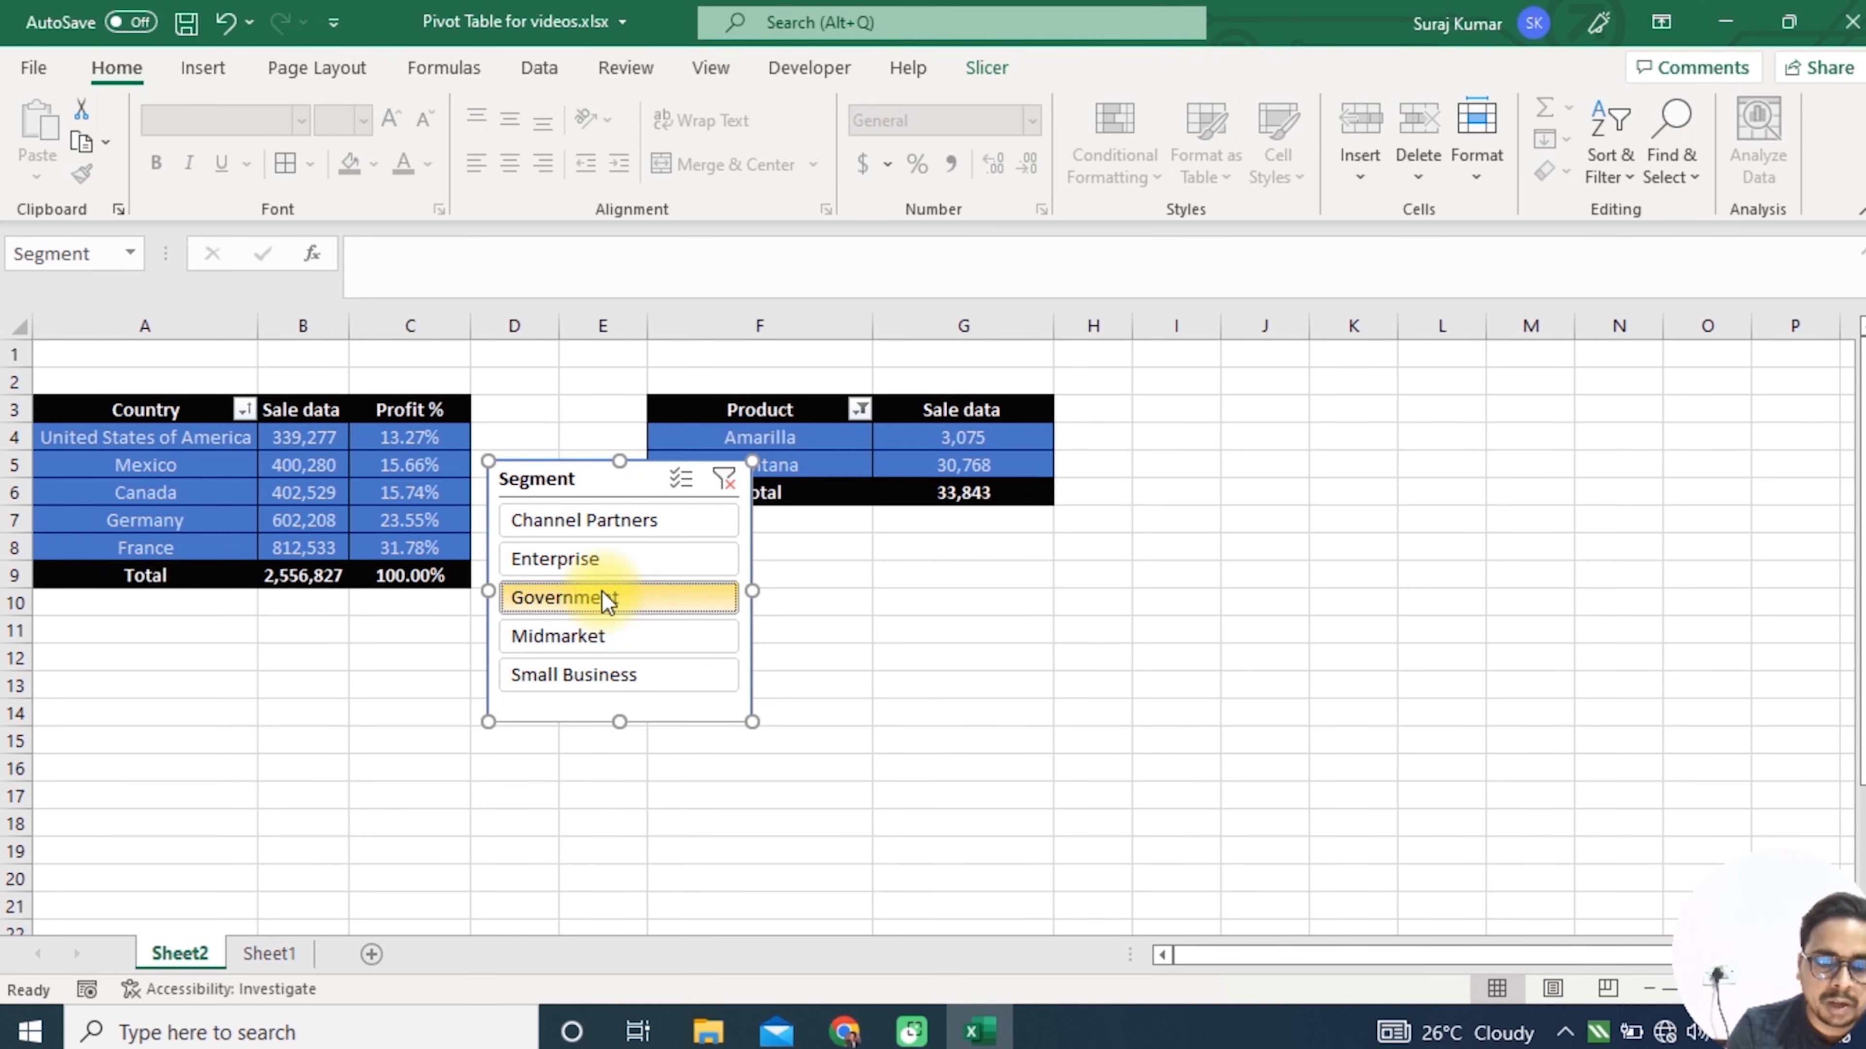
{"action": "left_click", "coordinate": [592, 560]}
{"action": "left_click", "coordinate": [636, 525]}
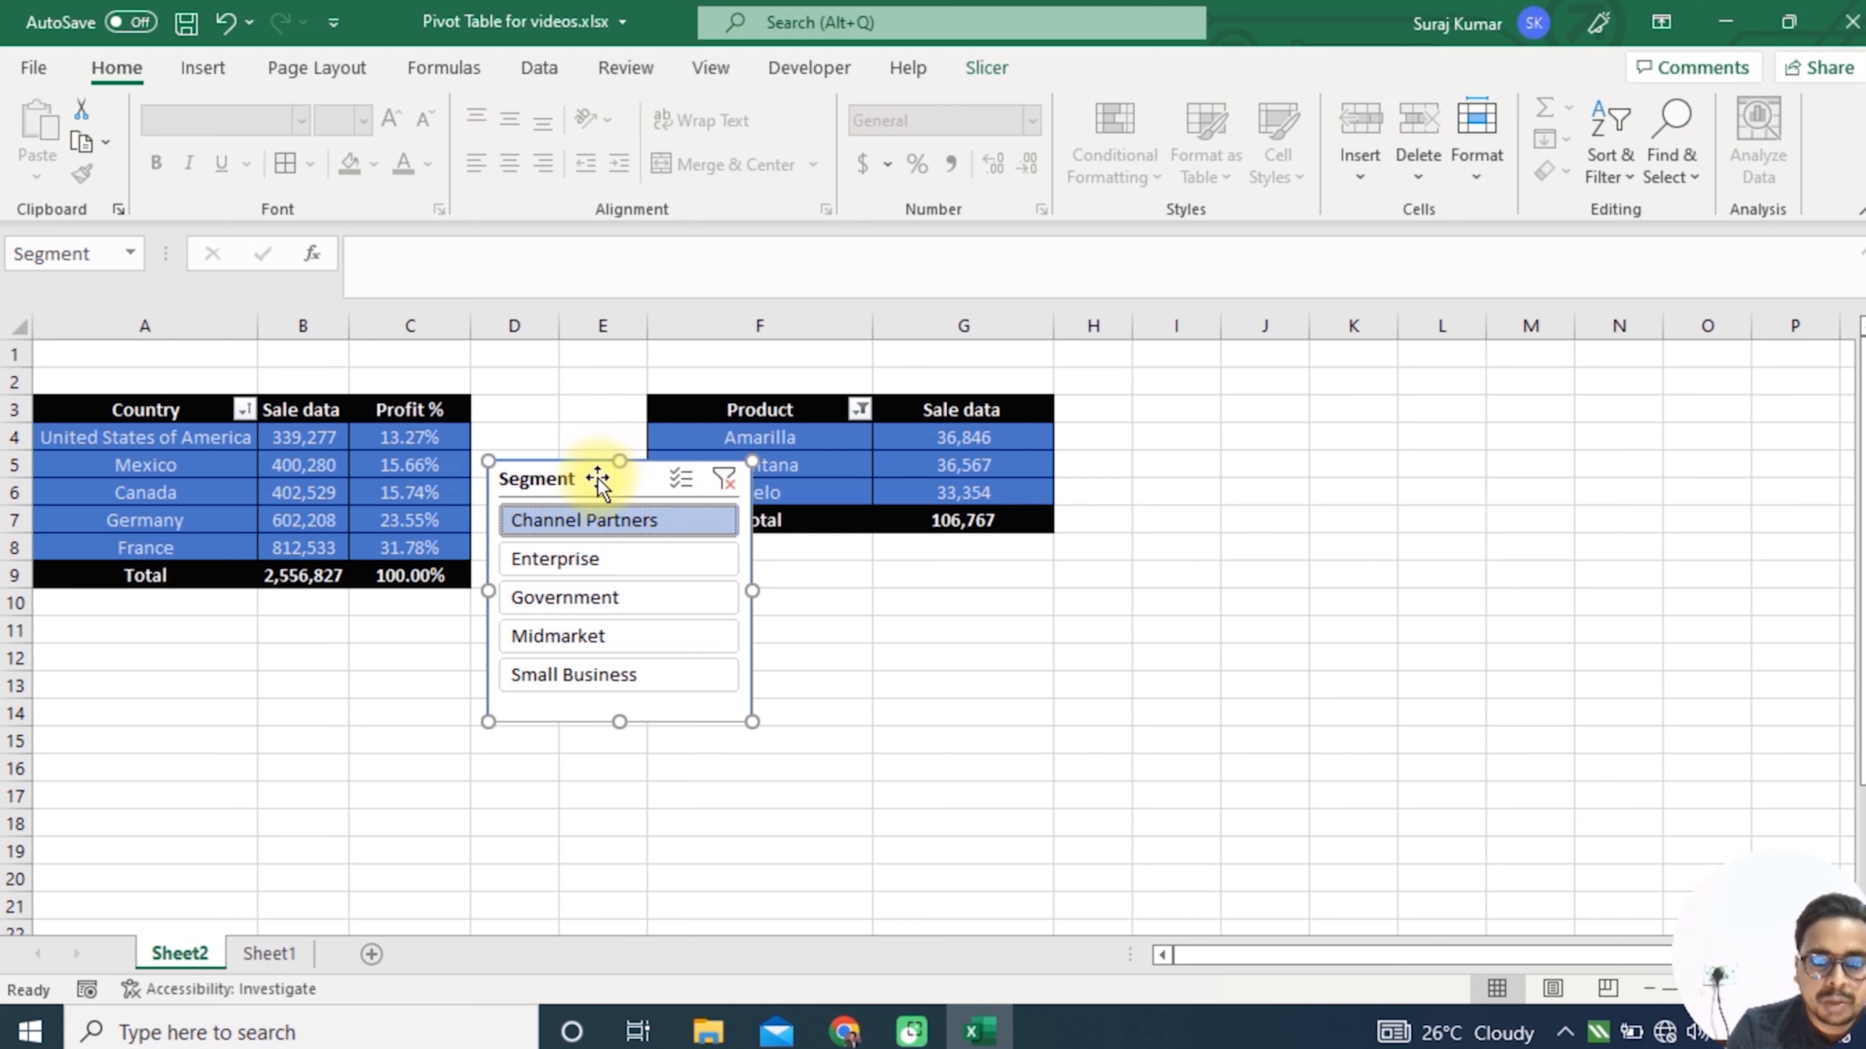
- Move the Segment slicer beside the Product pivot table and apply the dark blue slicer style
{"action": "left_click_drag", "start_coordinate": [598, 482], "coordinate": [1204, 403]}
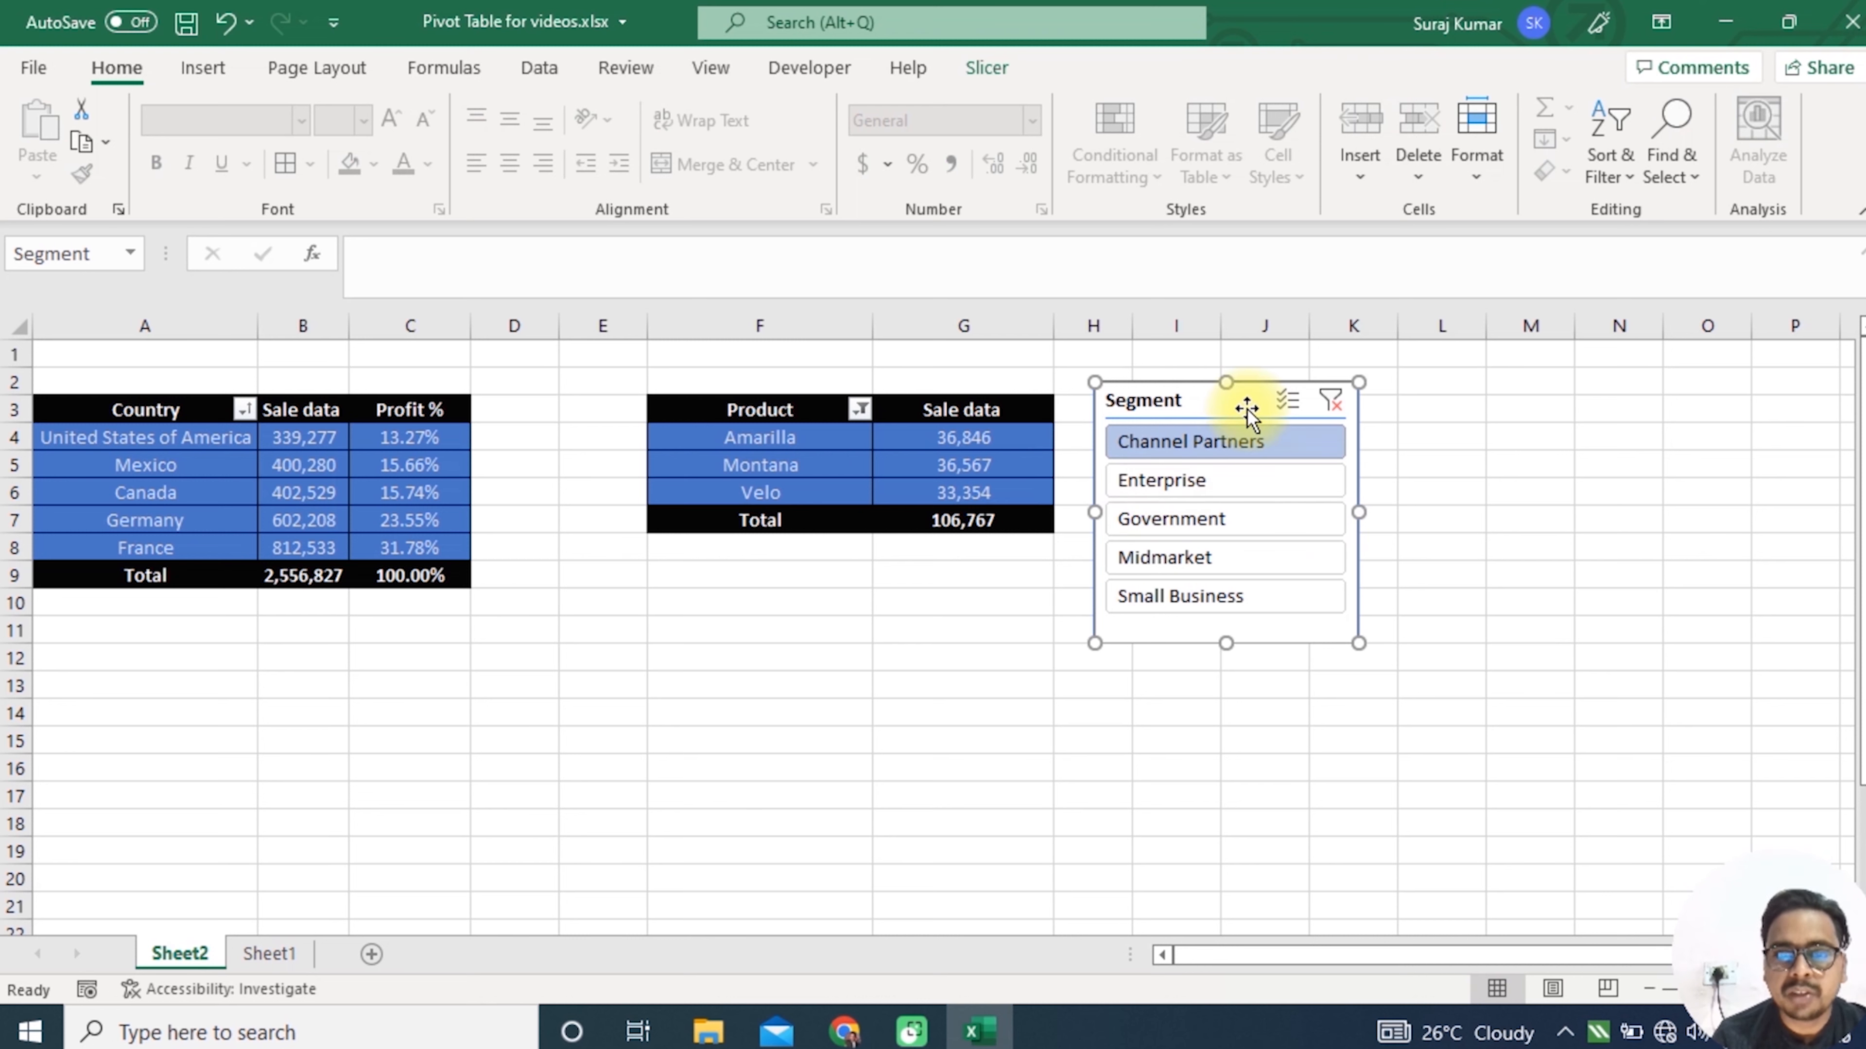
{"action": "left_click", "coordinate": [984, 68]}
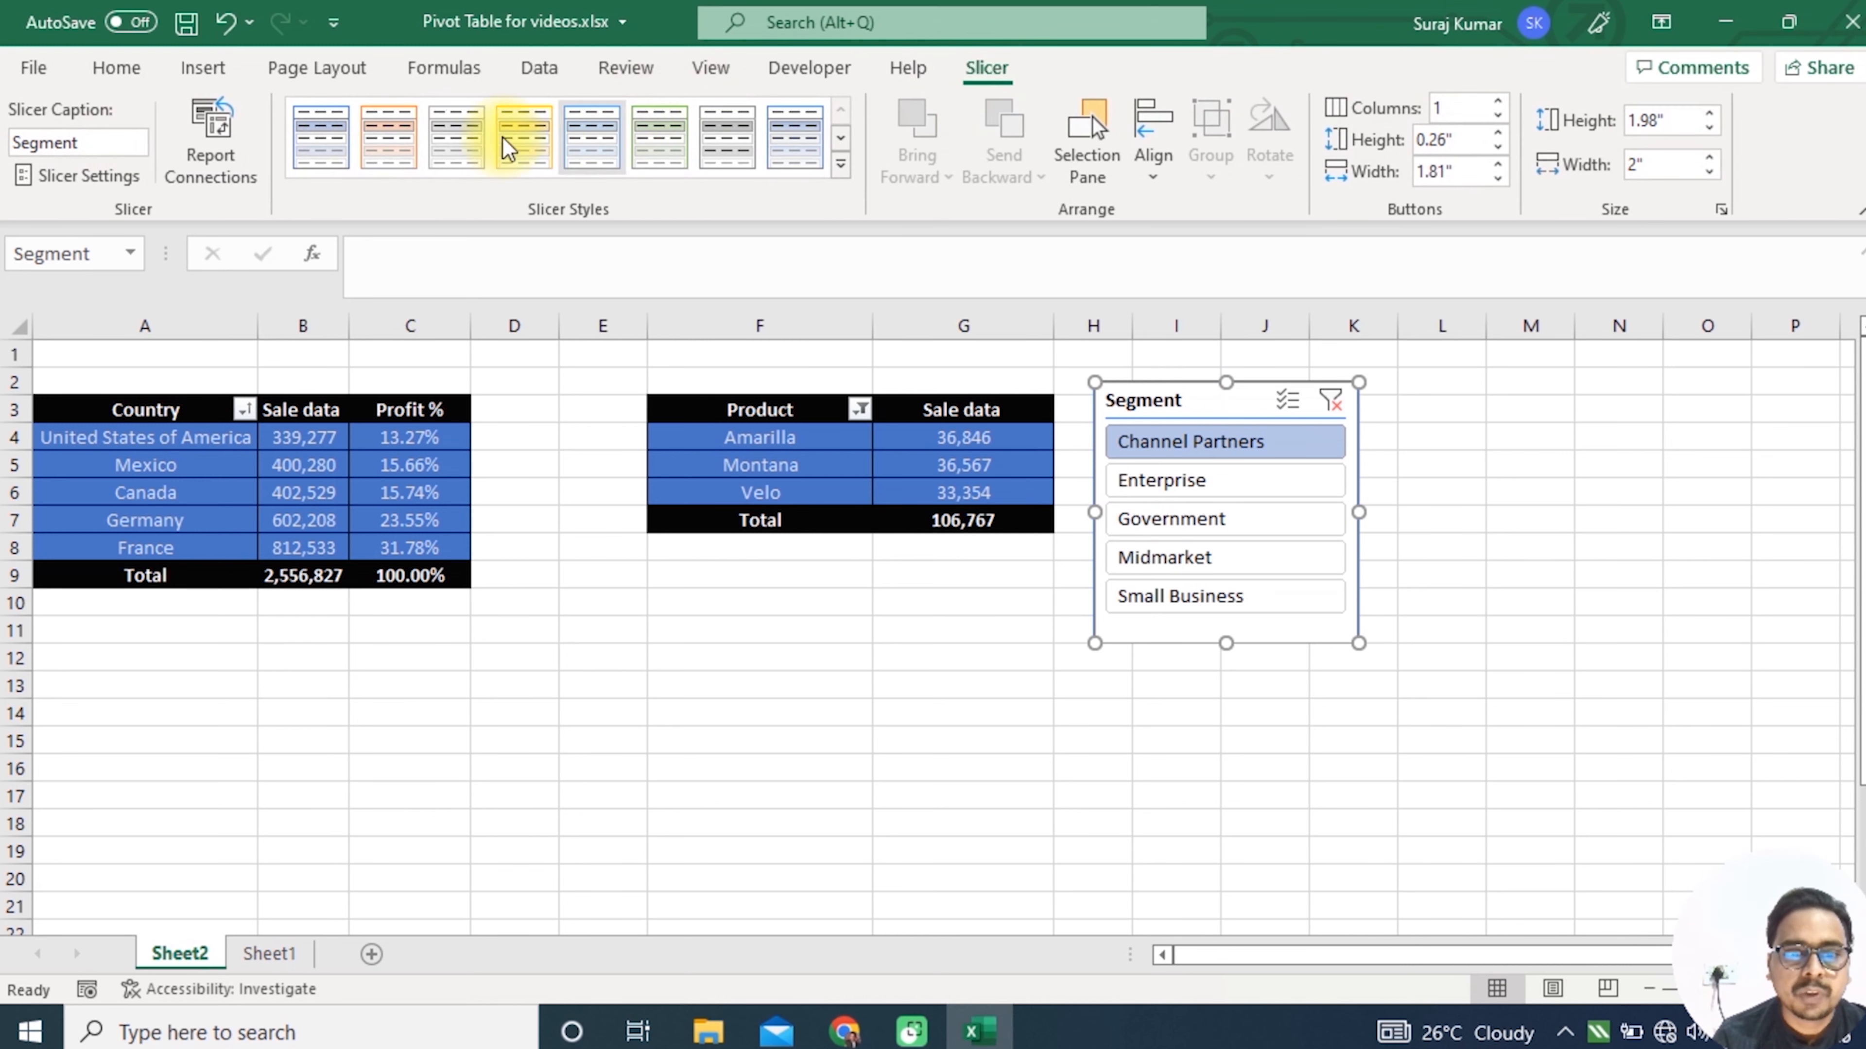
{"action": "left_click", "coordinate": [841, 165]}
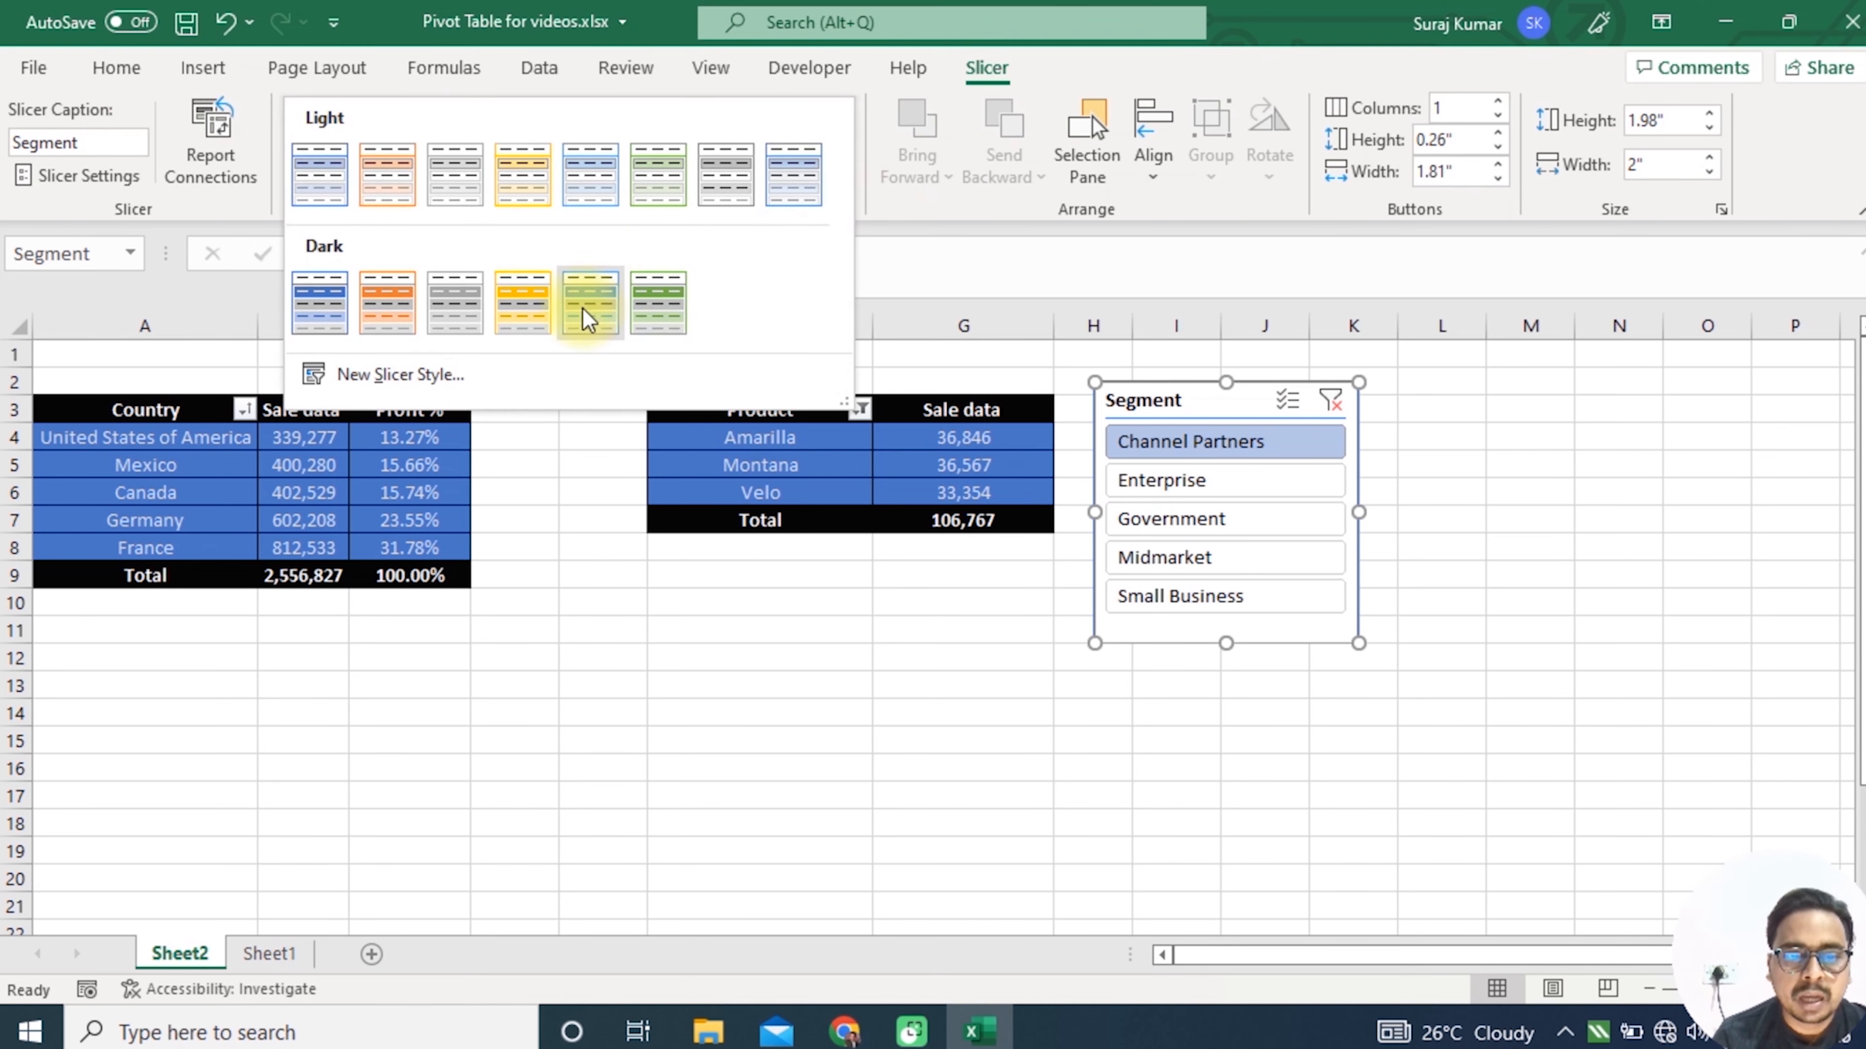
{"action": "left_click", "coordinate": [319, 303]}
{"action": "left_click", "coordinate": [1441, 437]}
- Try the Segment slicer with Government and Midmarket, and set it back to Channel Partners
{"action": "left_click", "coordinate": [1179, 522]}
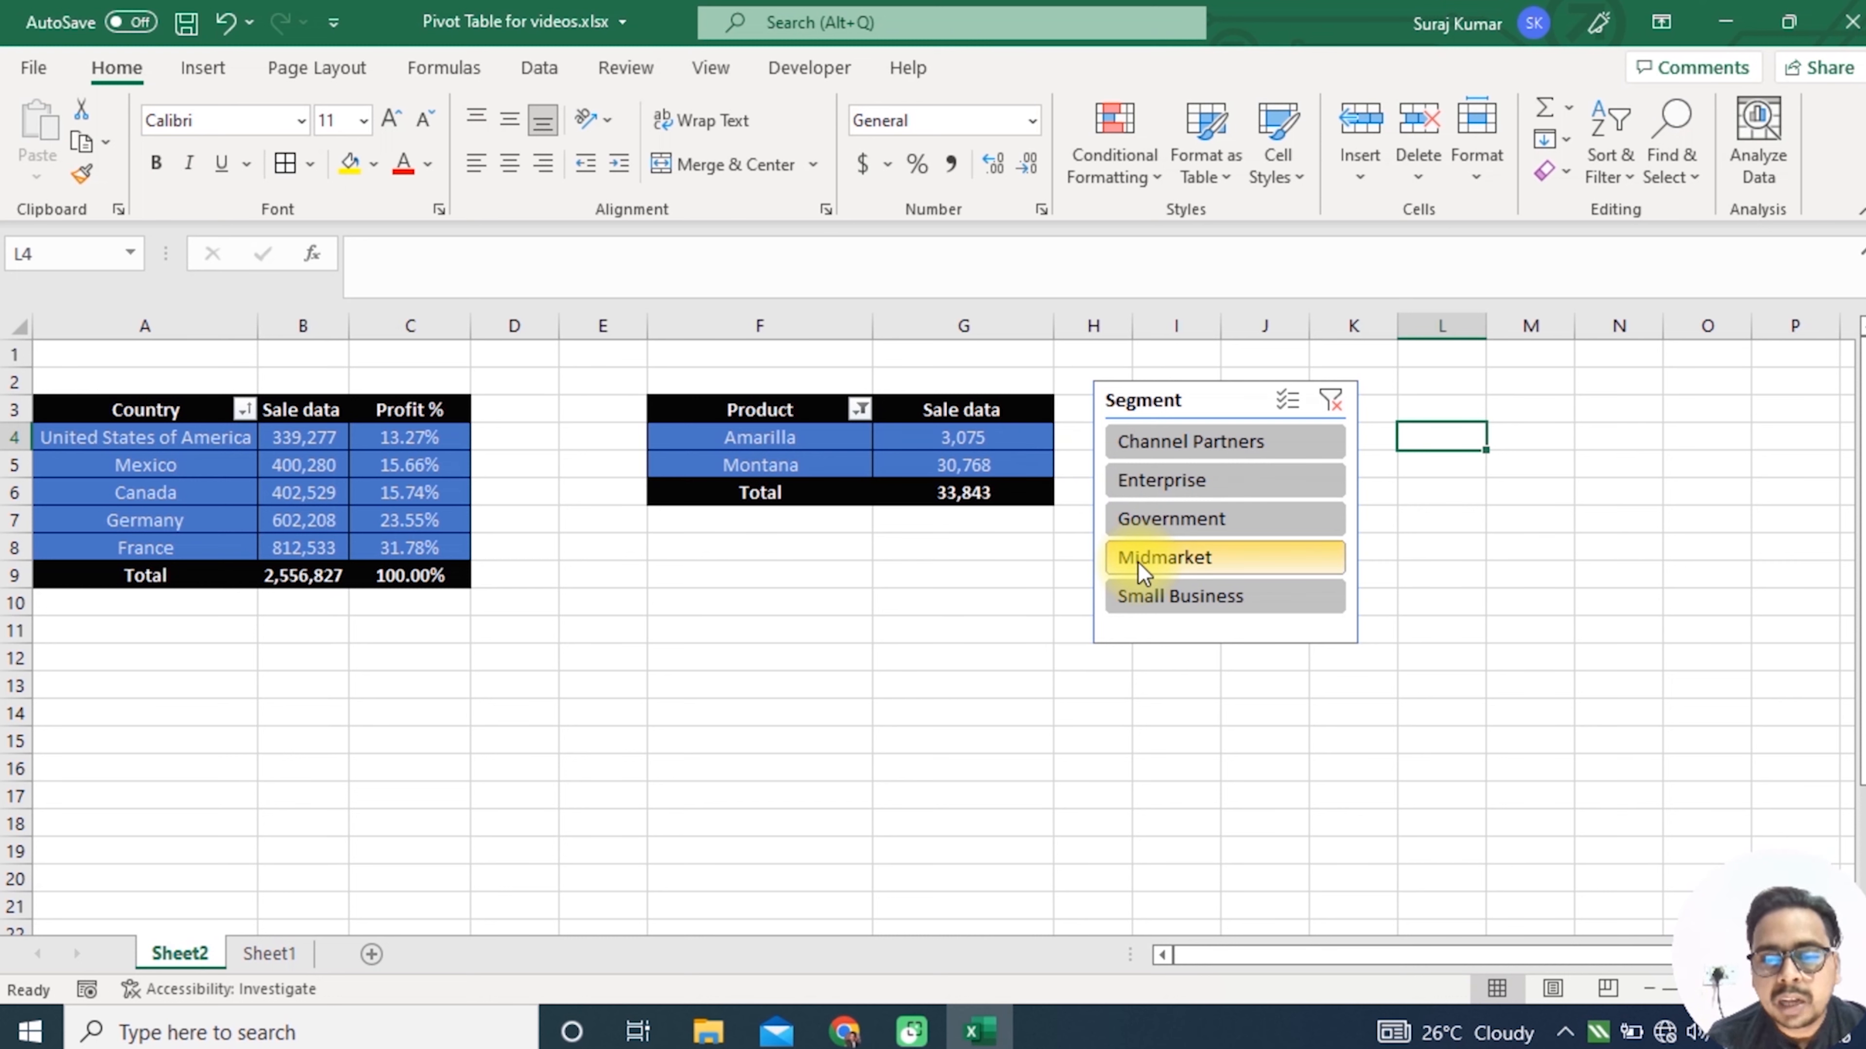
{"action": "left_click", "coordinate": [1257, 446]}
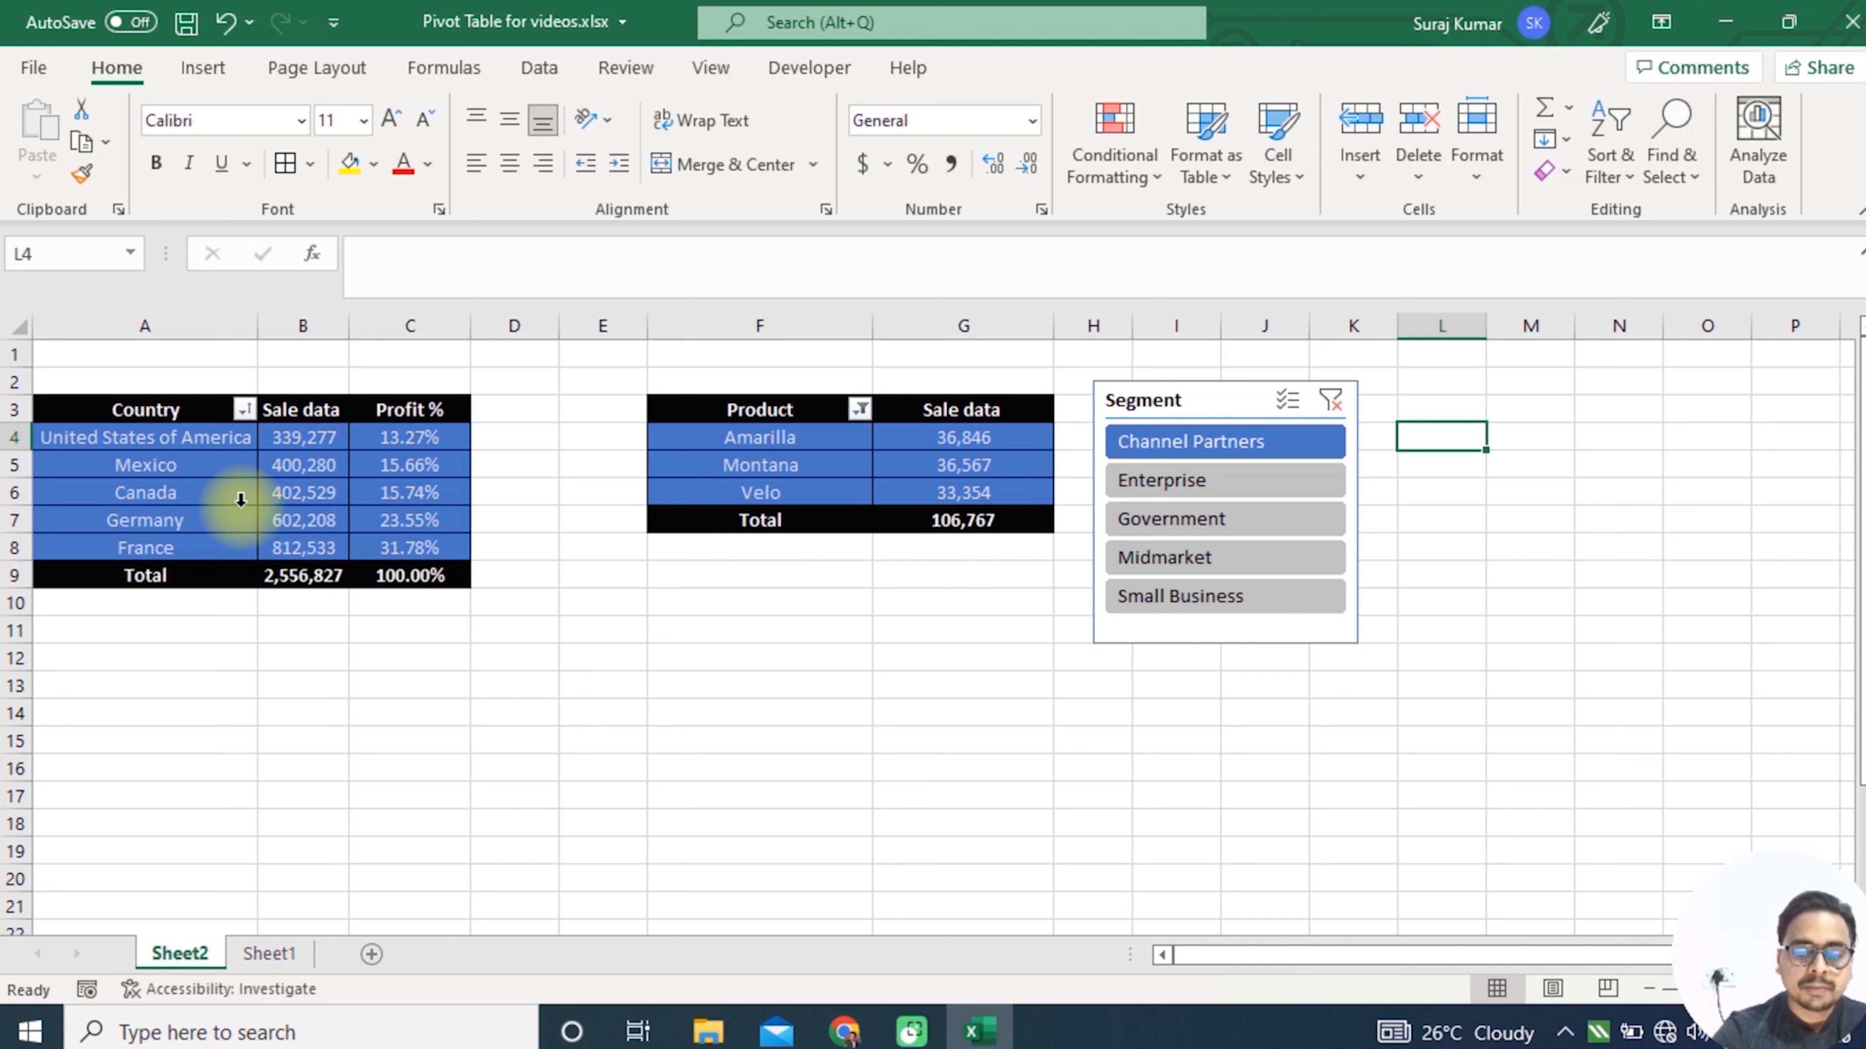
- Open the filter connections of the Country pivot table
{"action": "left_click", "coordinate": [145, 492]}
{"action": "left_click", "coordinate": [1042, 68]}
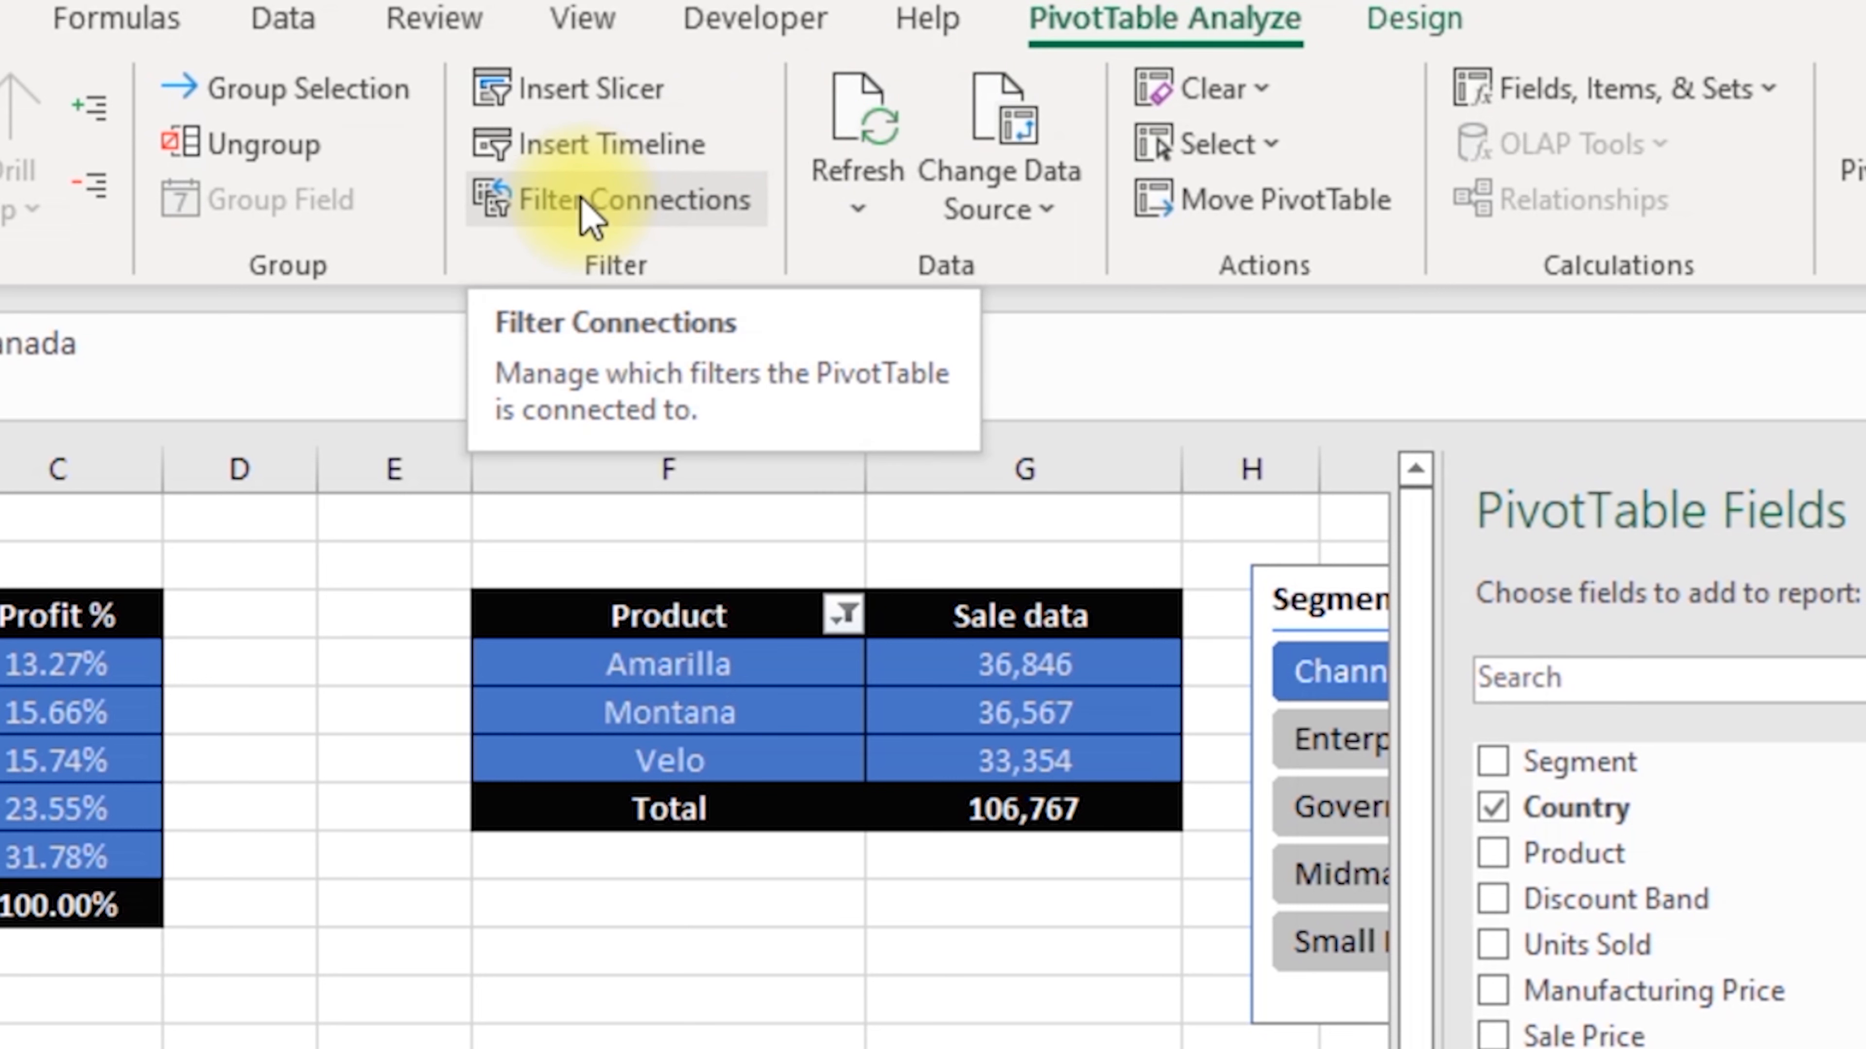
{"action": "left_click", "coordinate": [592, 215]}
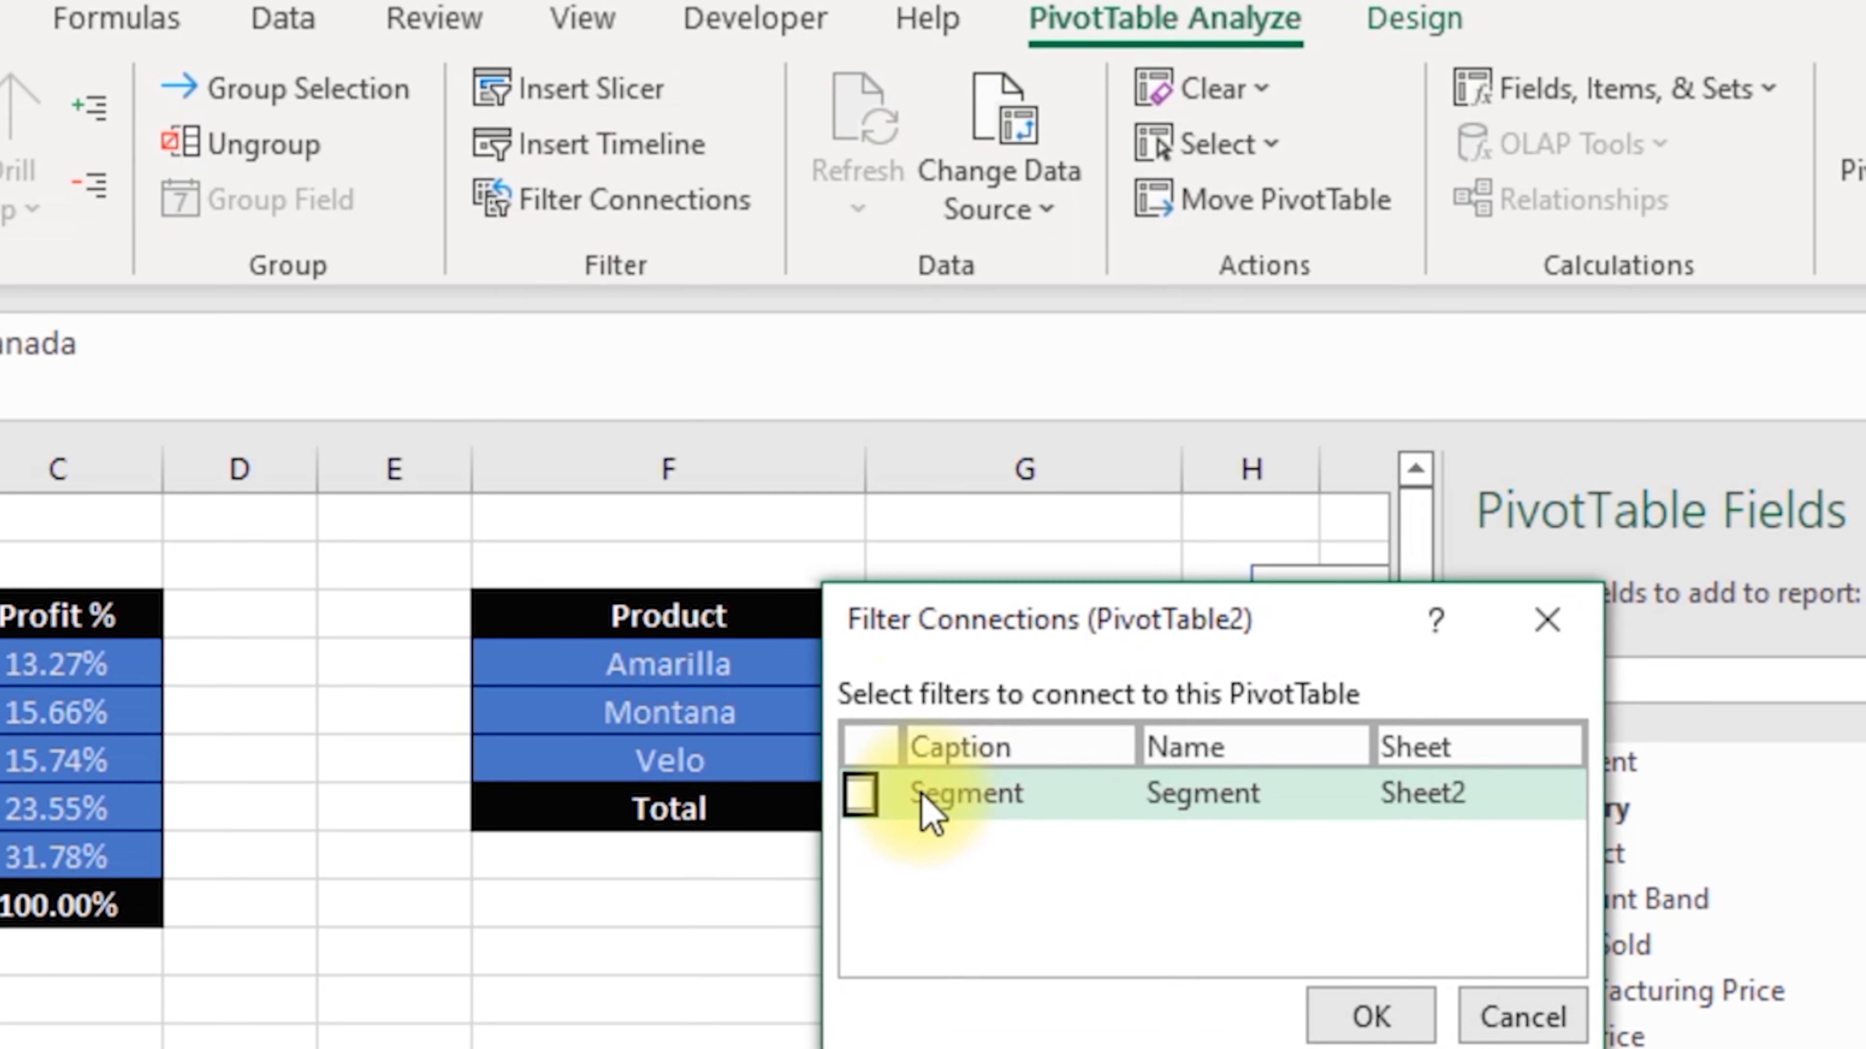